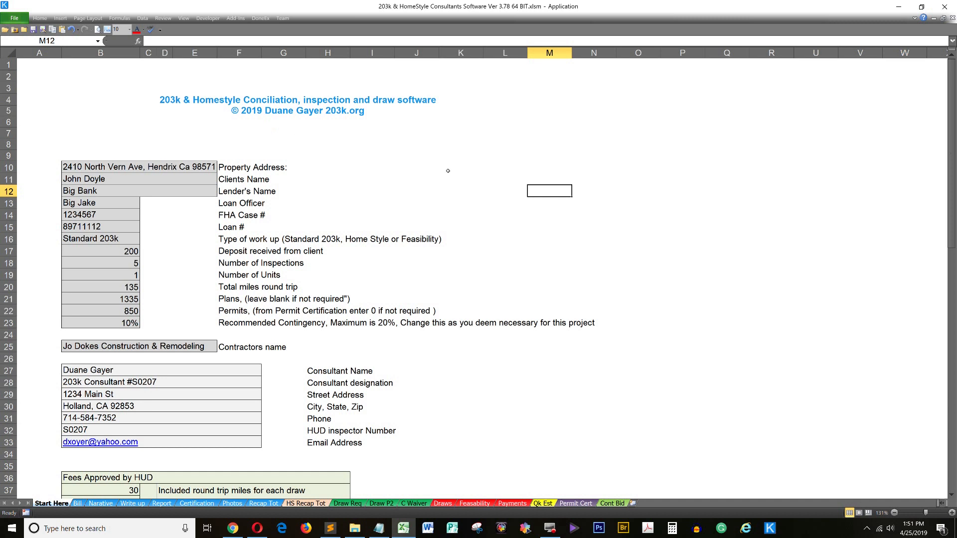
Step: Review the property, loan, consultant and HUD-approved fee entries on the Start Here sheet
scroll(461, 162, "down", 3)
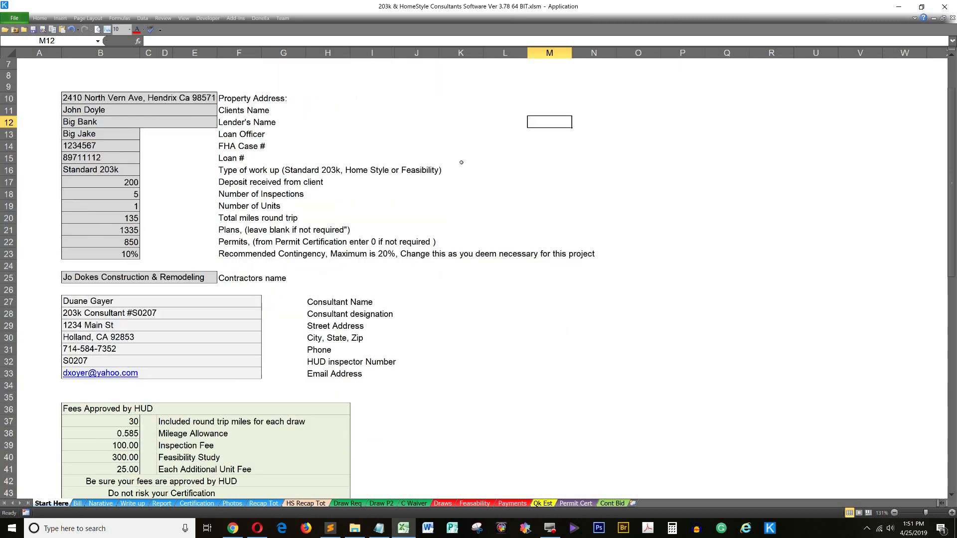
scroll(461, 162, "down", 1)
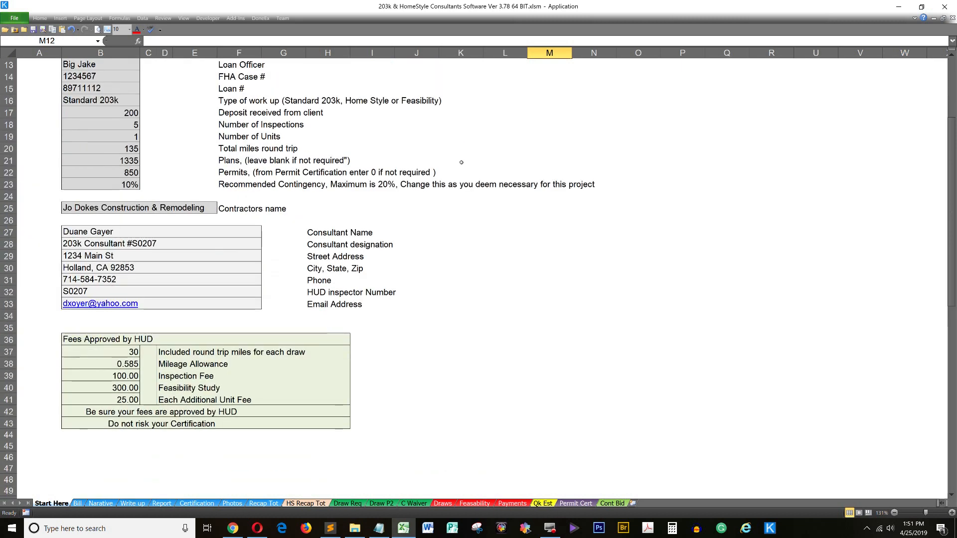
scroll(461, 162, "up", 1)
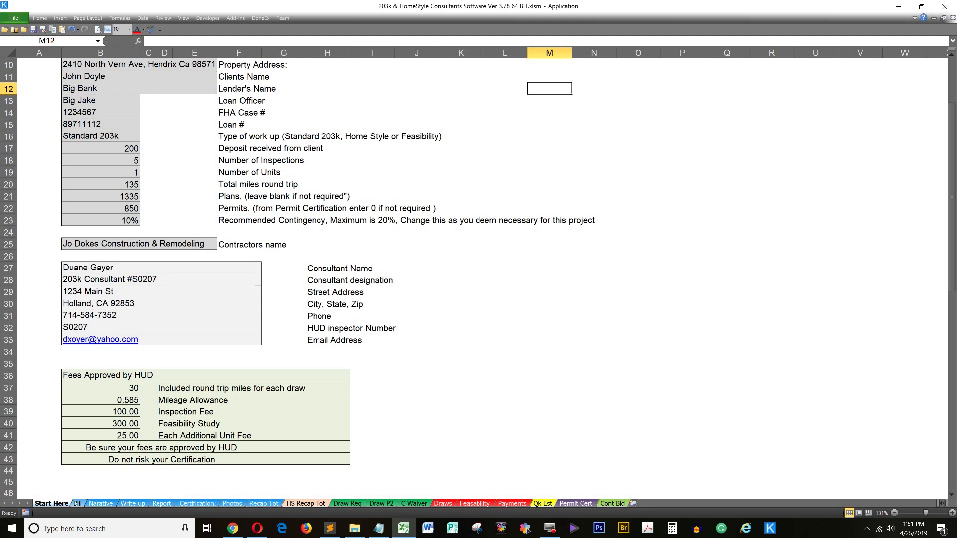
Step: Look over the conciliation fee bill on the Bill sheet and the project description on the Narative sheet
left_click(77, 503)
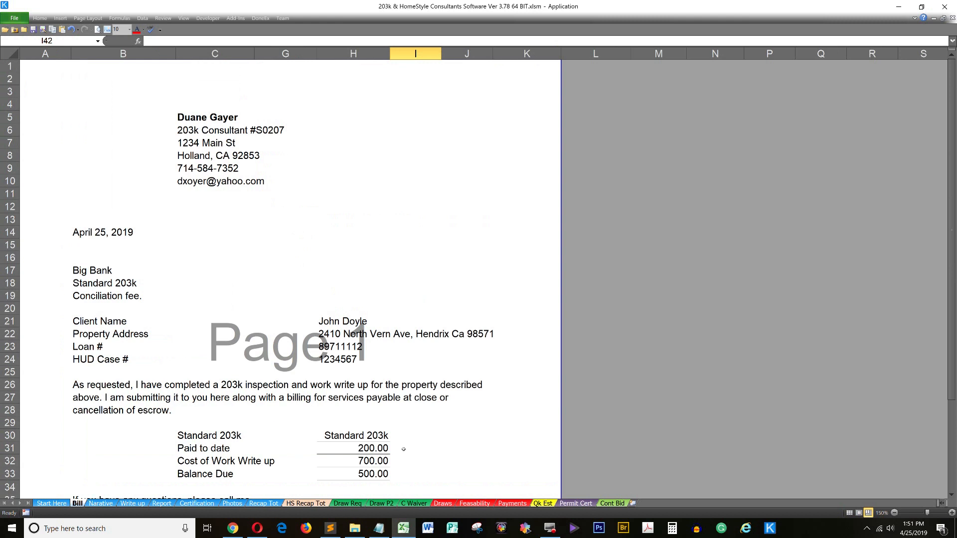
left_click(101, 504)
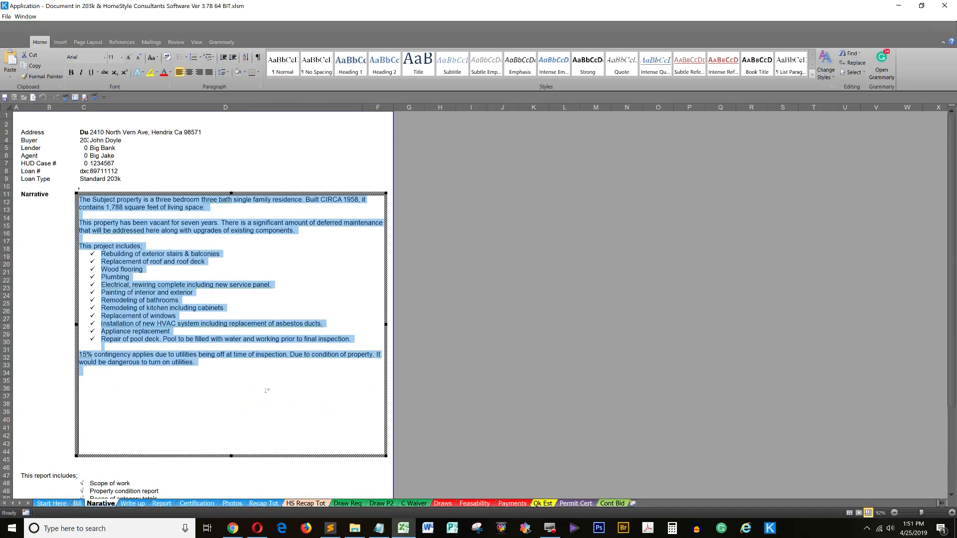
left_click(247, 387)
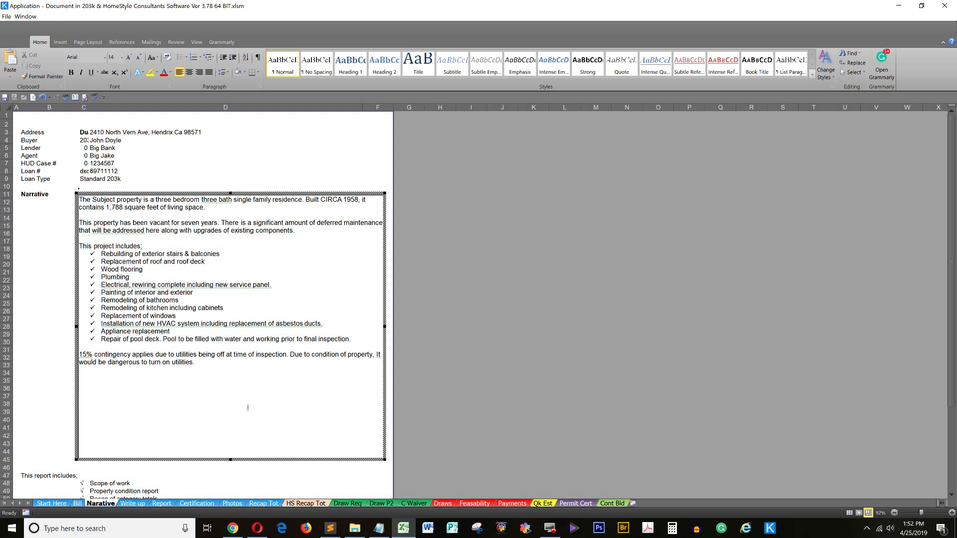
Step: Examine the Write up and Report sheets, returning to Start Here to compare the source entries with the Report
left_click(133, 504)
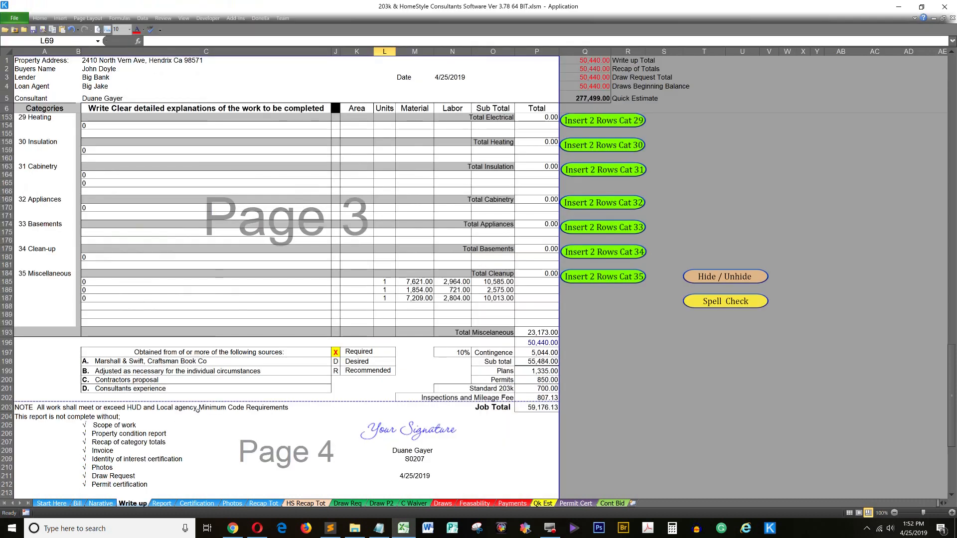
left_click(161, 504)
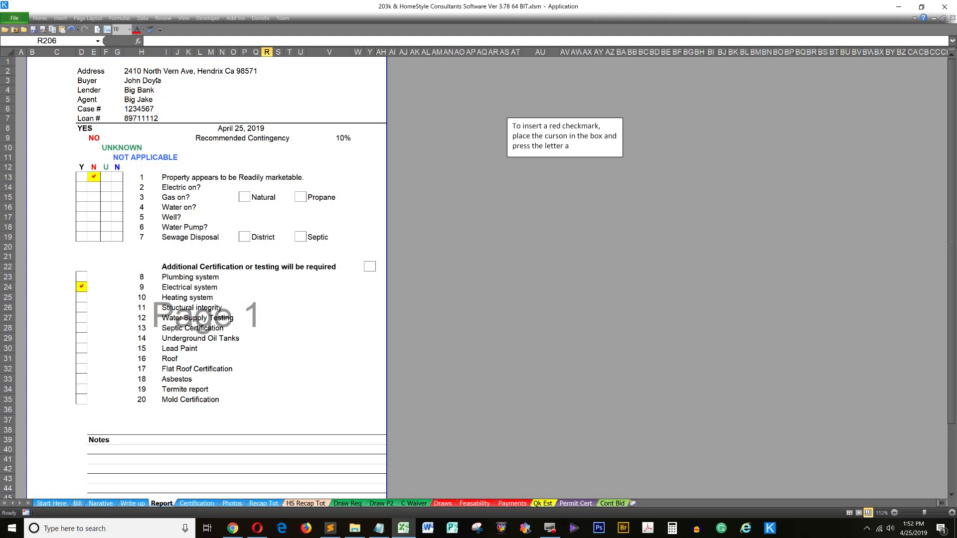
left_click(52, 504)
scroll(48, 208, "up", 3)
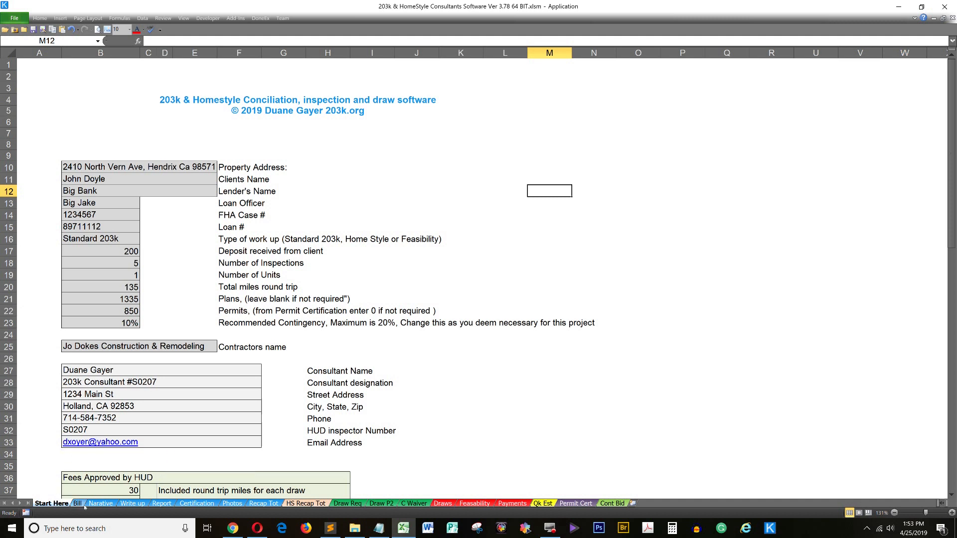
left_click(162, 503)
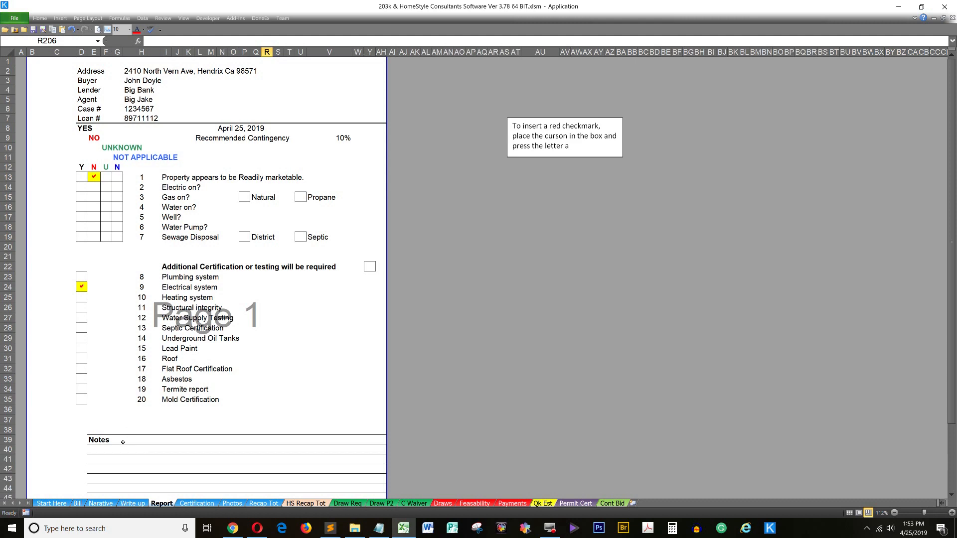
Step: Read the Certification sheet down to the signature block and view the property pictures on the Photos sheet
key("ctrl+Page_Down")
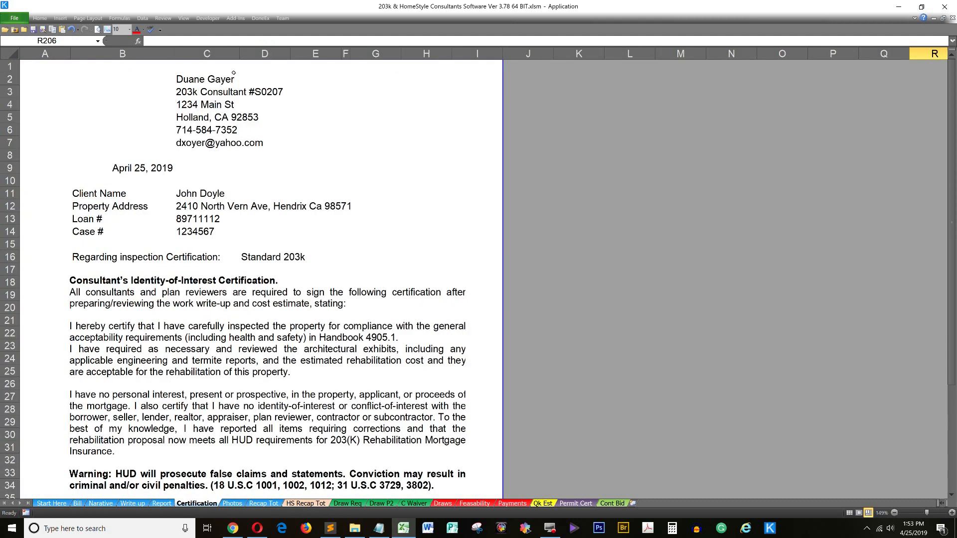
scroll(109, 312, "down", 6)
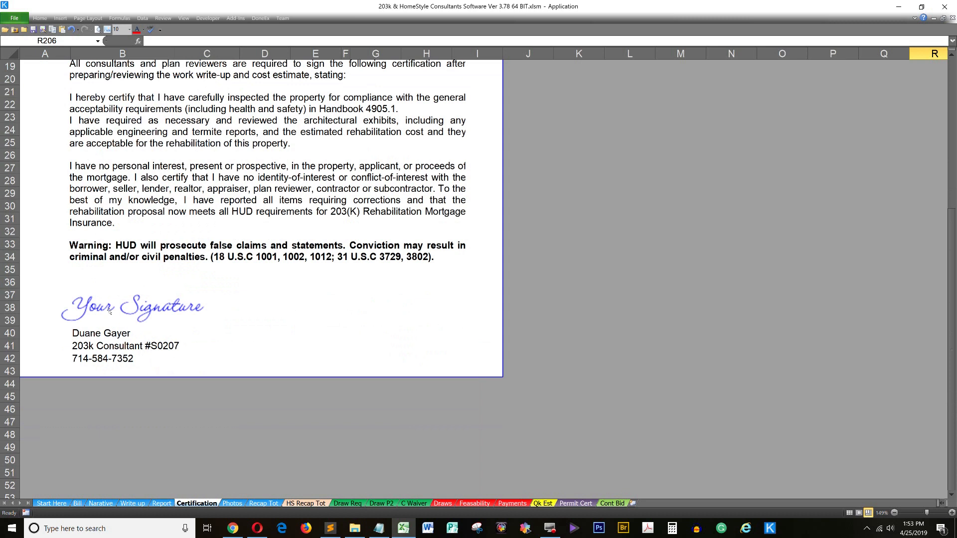
left_click(232, 504)
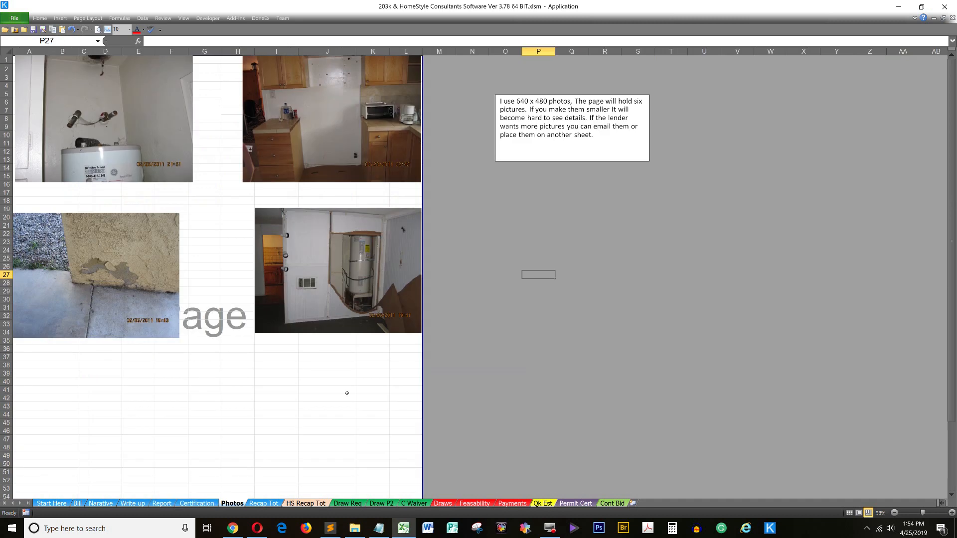
Step: Compare the Recap Tot sheet with the HS Recap Tot sheet, including the signature lines and allowable fees
left_click(263, 503)
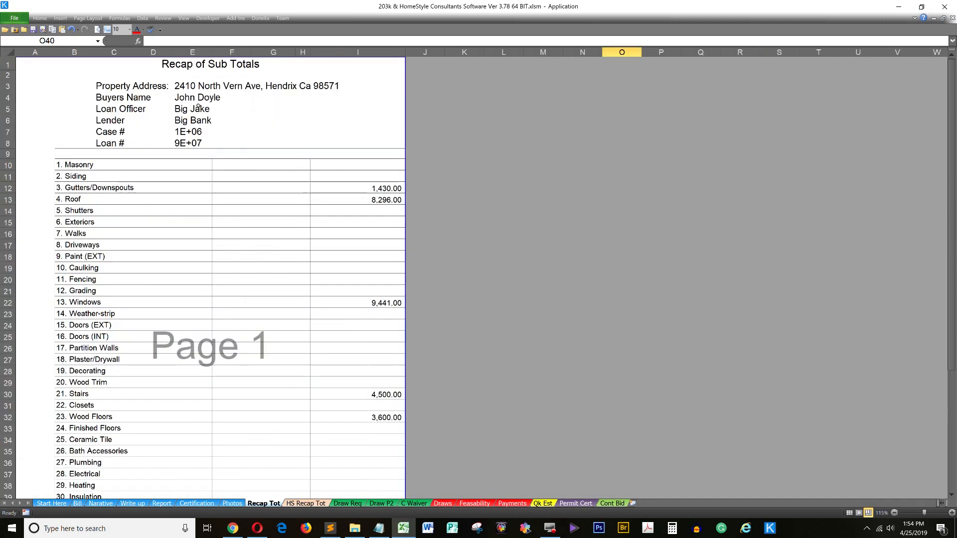
scroll(297, 298, "down", 3)
scroll(296, 298, "down", 3)
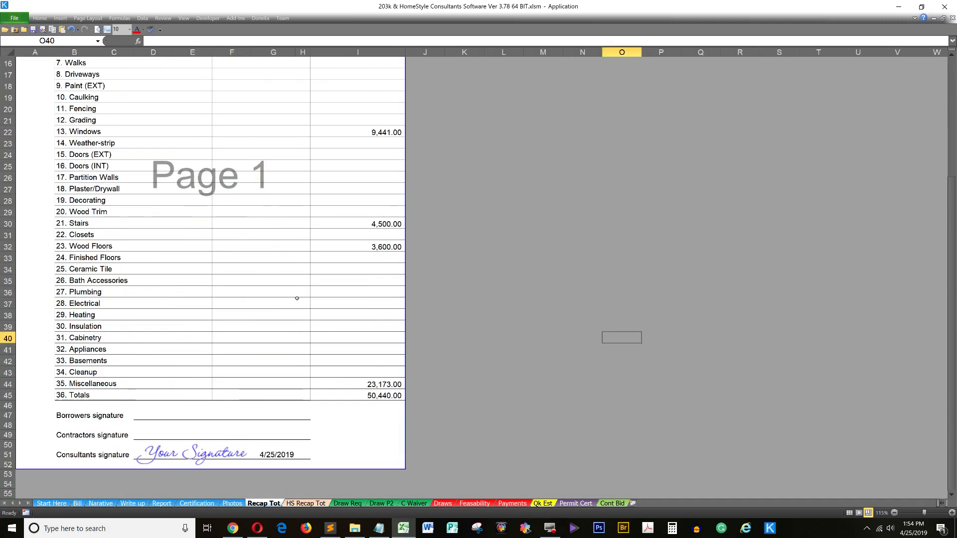
scroll(297, 298, "up", 6)
key("ctrl+Page_Down")
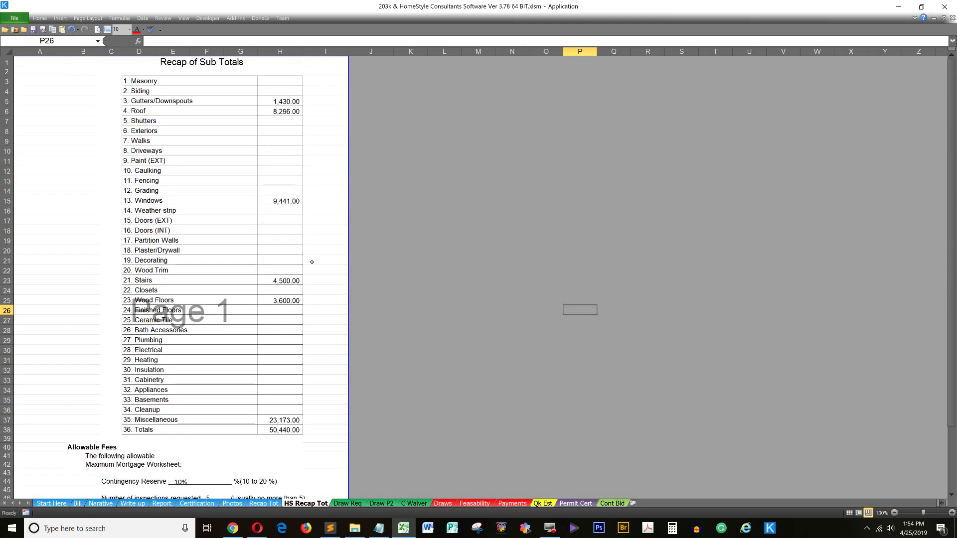
key("ctrl+Page_Up")
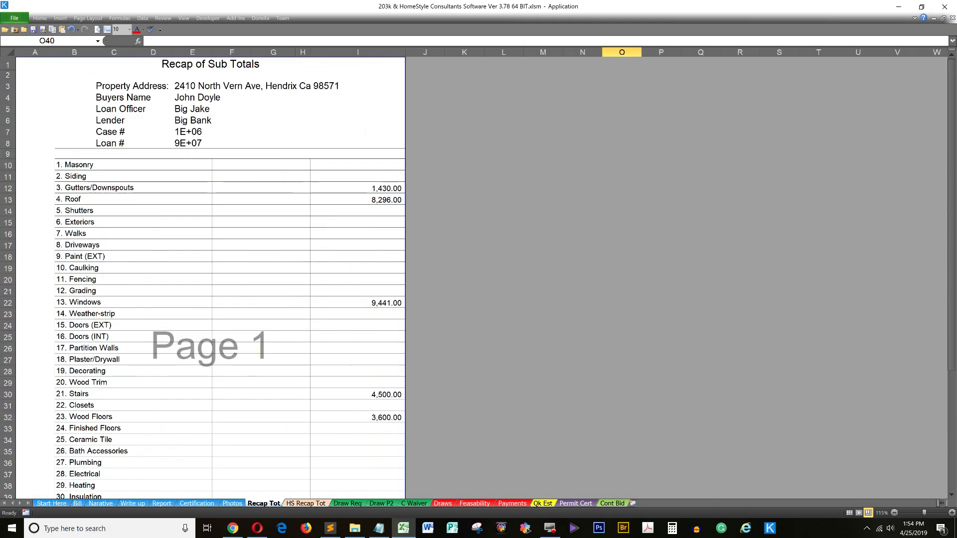
left_click(294, 503)
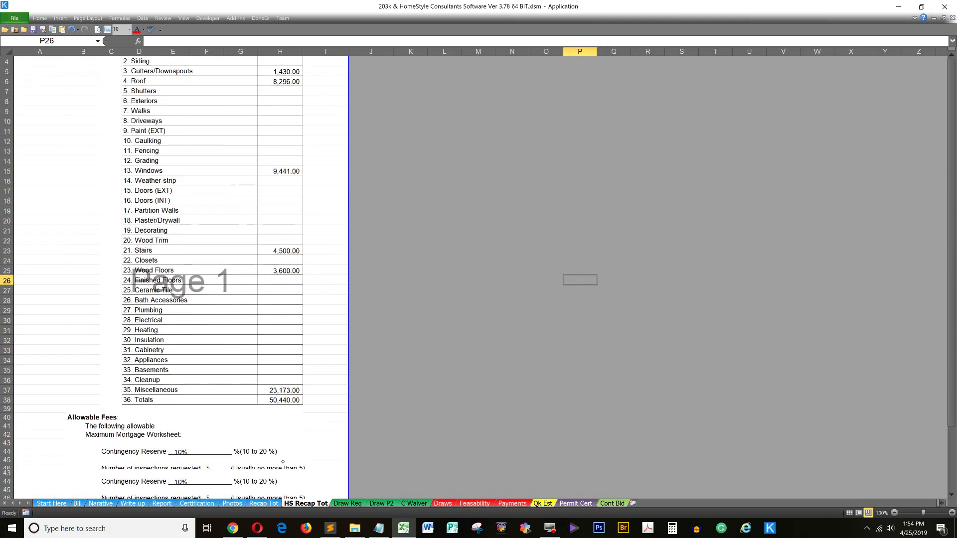
scroll(283, 462, "down", 2)
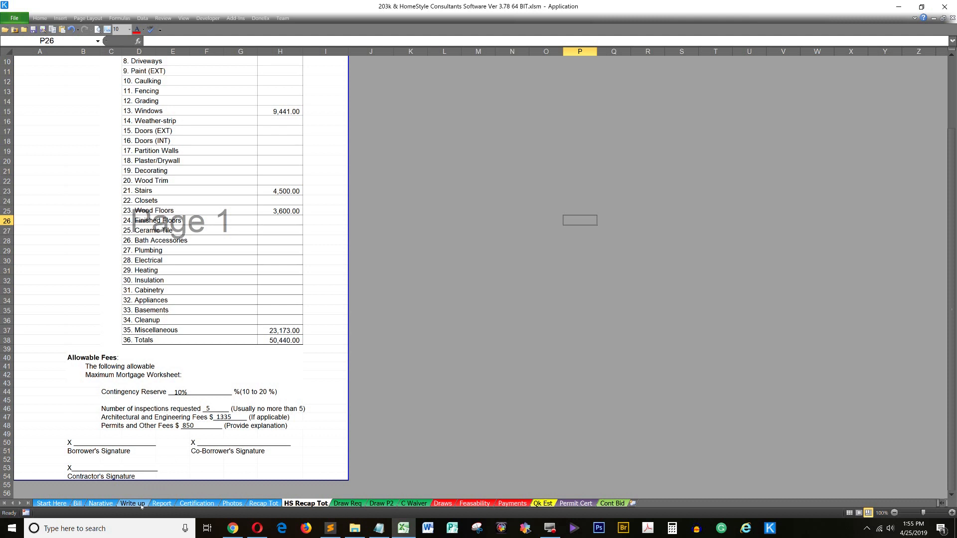
Step: View both draw request pages, Draw Req and Draw P2, and the conditional waiver form on C Waiver
left_click(347, 503)
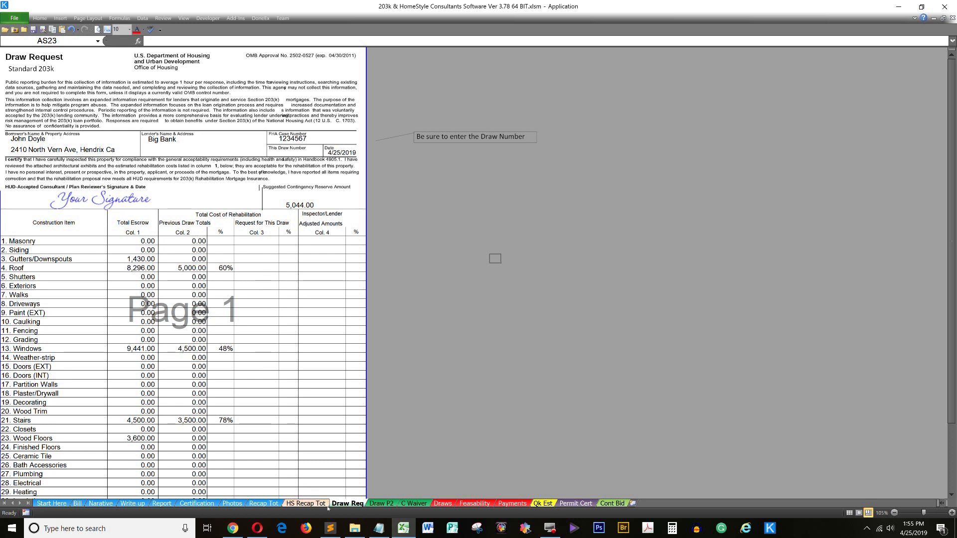
left_click(379, 504)
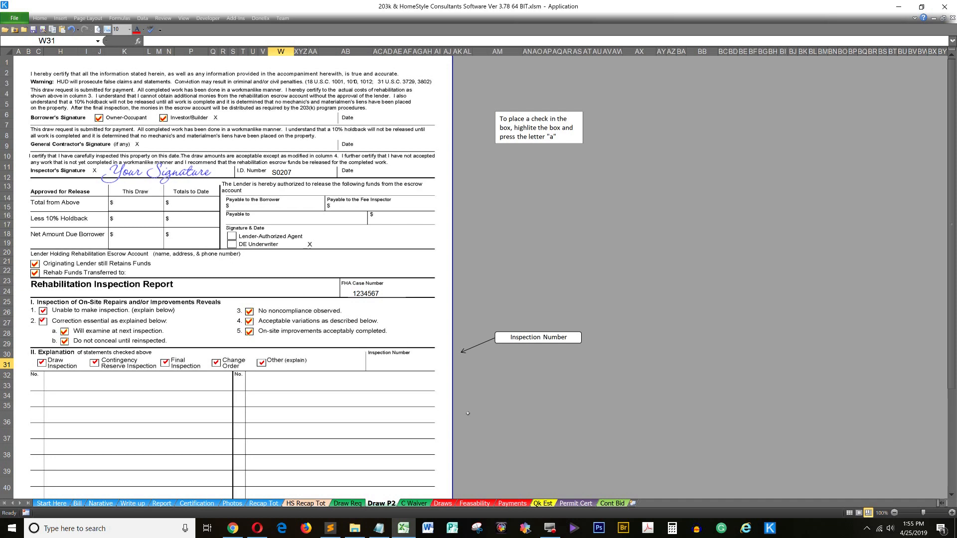
left_click(411, 504)
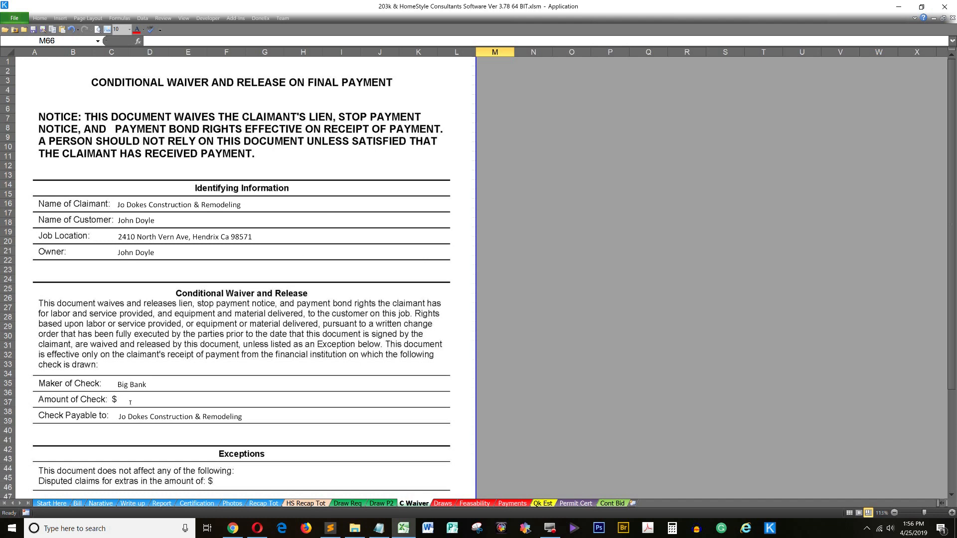
Step: Examine the Draws sheet from the construction categories down to the holdback, contingency and inspection fee rows
key("ctrl+Page_Down")
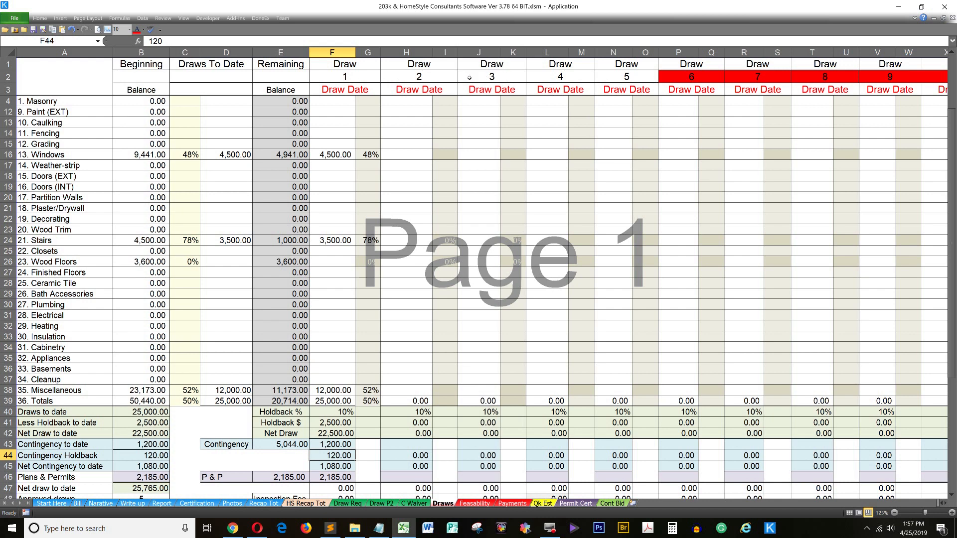
scroll(310, 483, "down", 2)
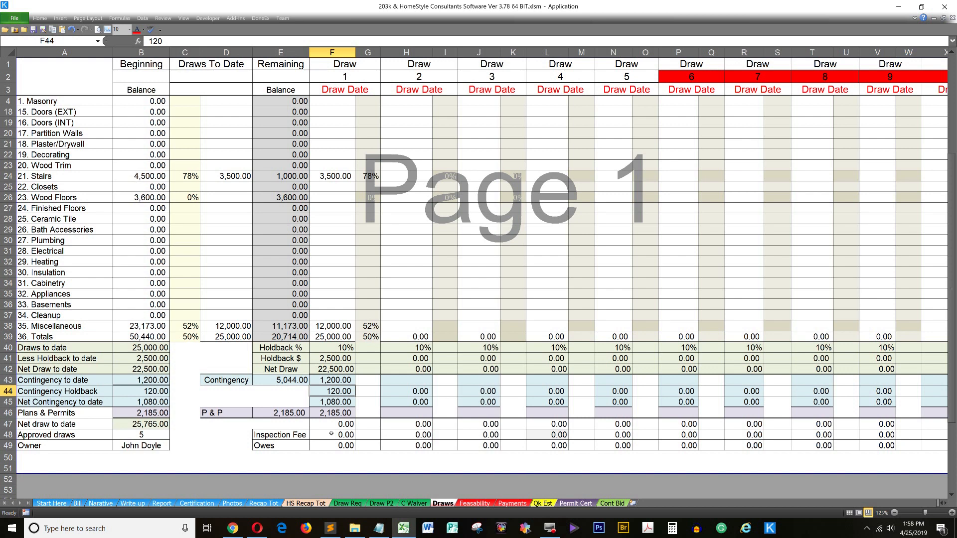
Step: Read through the feasibility study from its header to its totals and view the Payments sheet
key("ctrl+Page_Down")
scroll(593, 252, "down", 6)
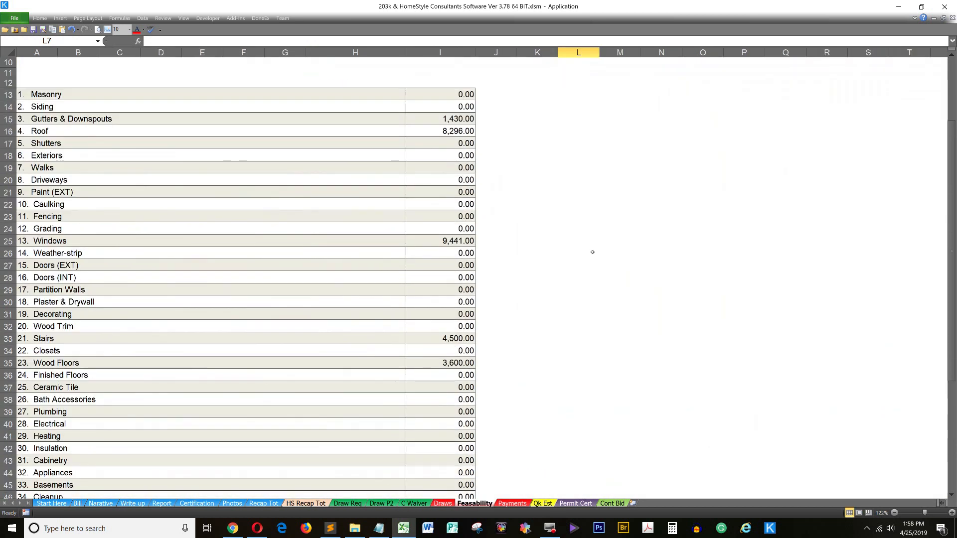
scroll(593, 252, "down", 4)
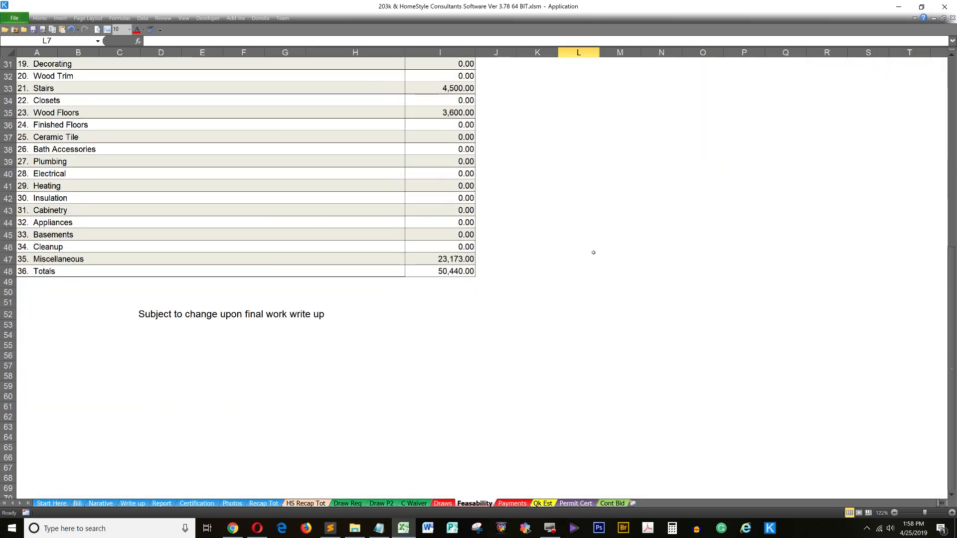
scroll(593, 253, "up", 8)
scroll(593, 252, "up", 2)
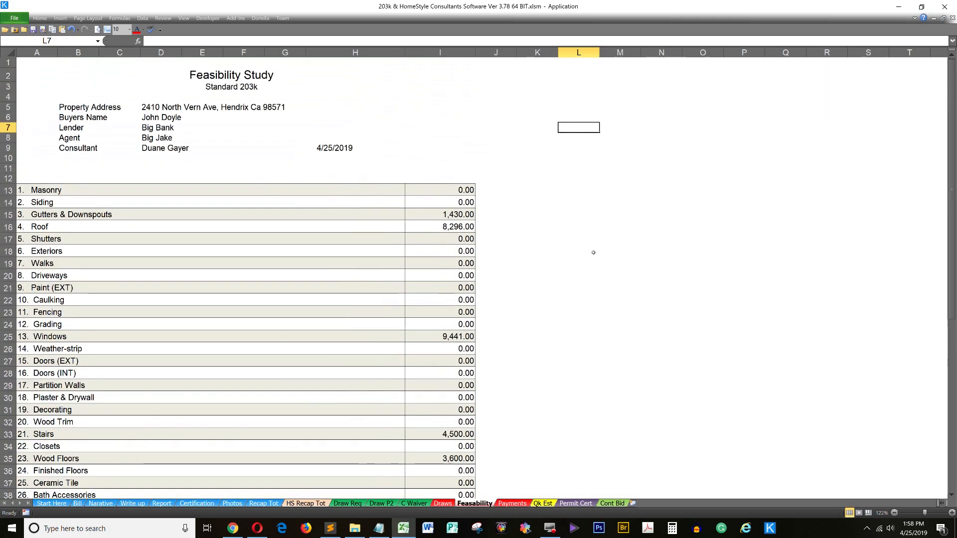
left_click(513, 503)
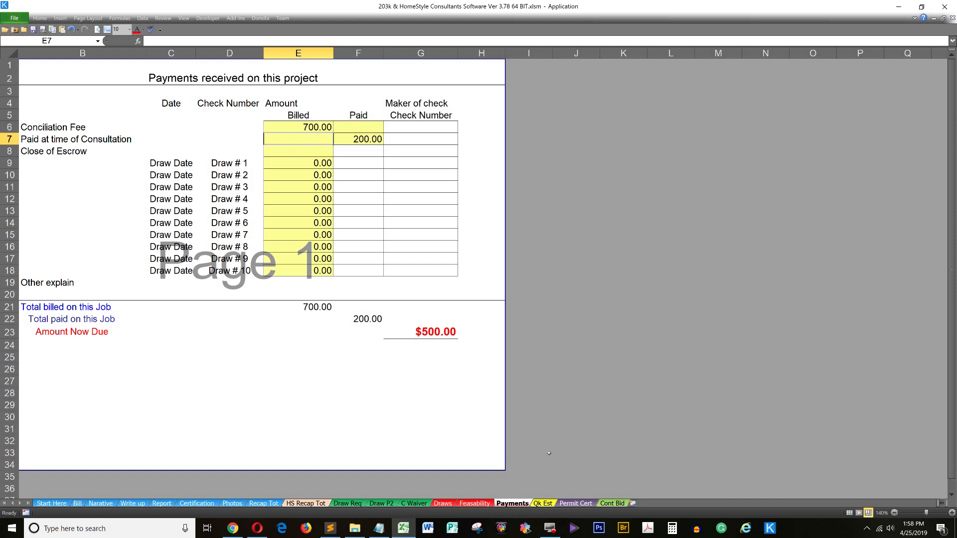
Step: Set the 2 Siding percentage to 6% in the Quick Estimator on the Qk Est sheet
left_click(543, 503)
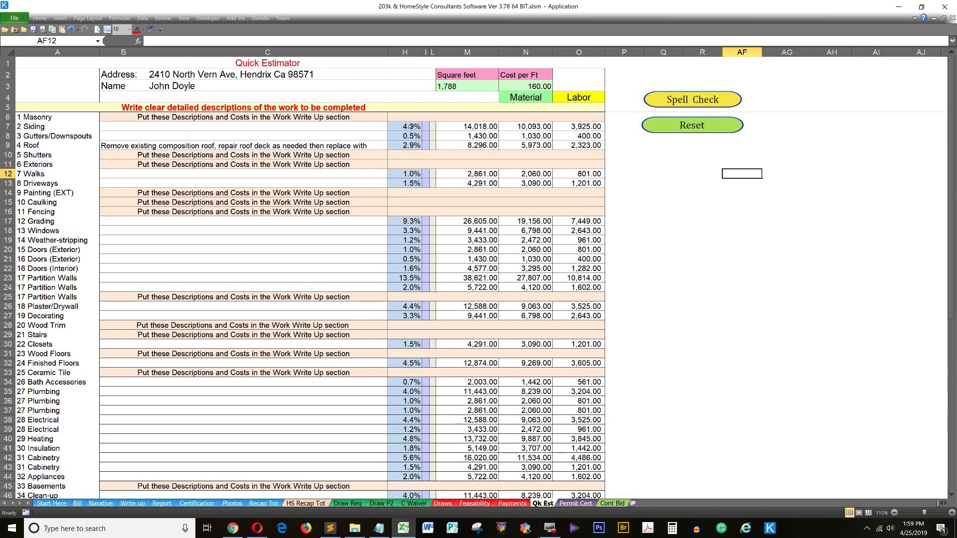
left_click(412, 127)
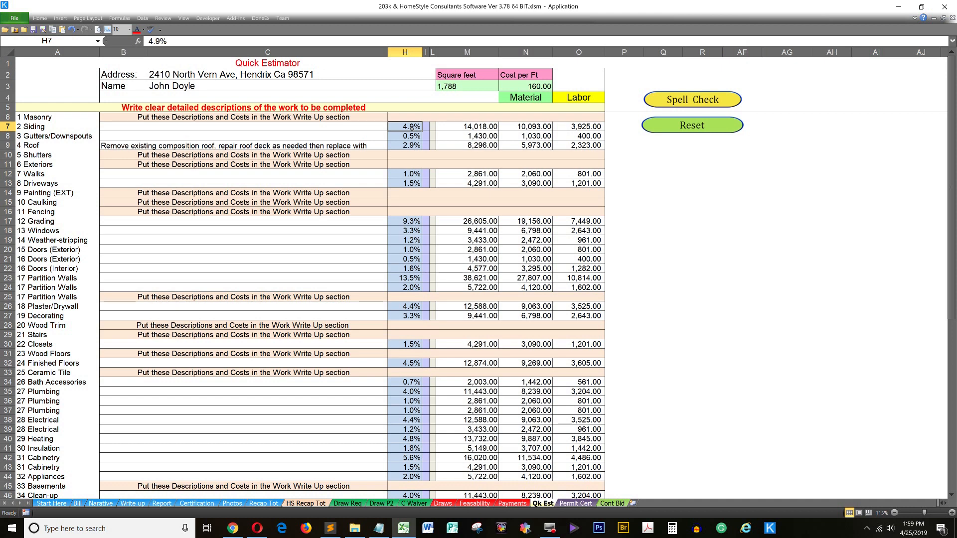
type("6.")
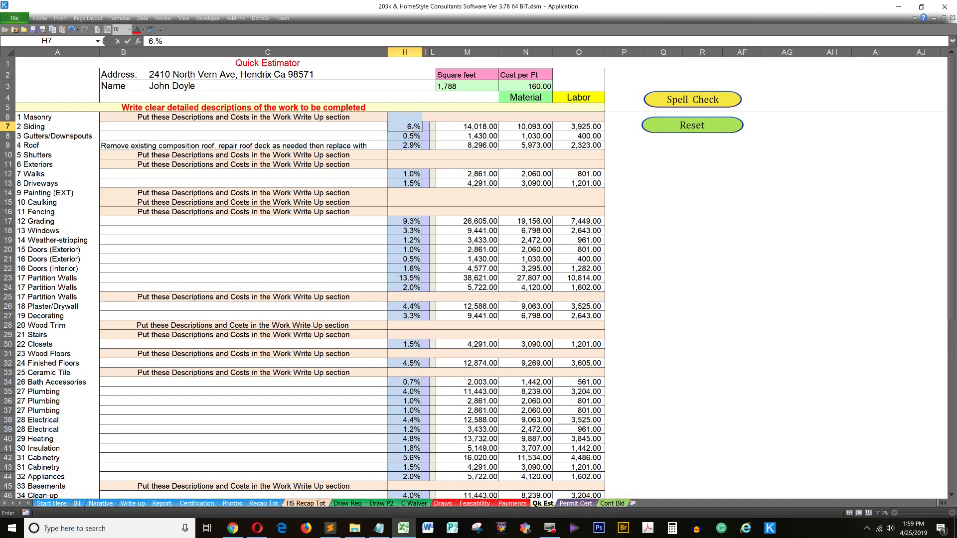
key("Return")
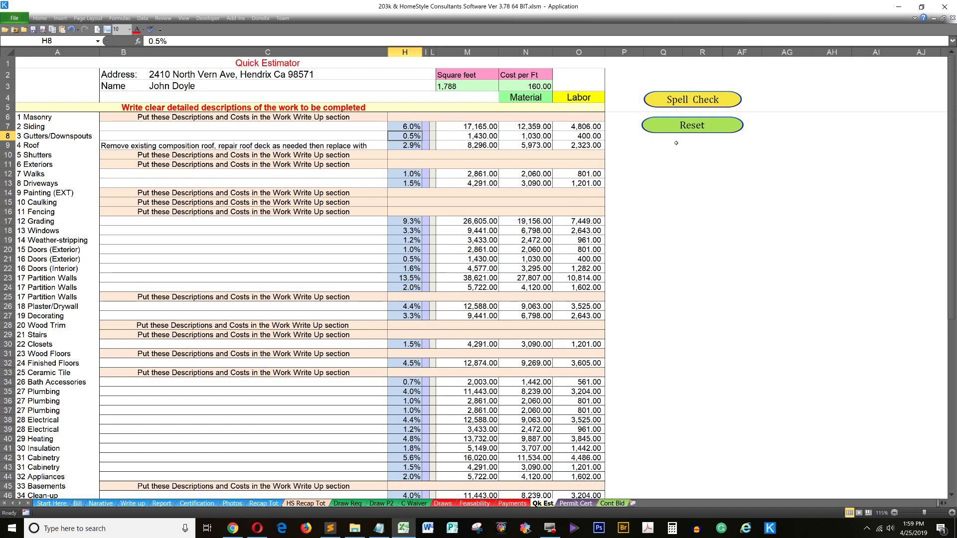
Step: Reset the Quick Estimator percentages to their defaults and clear the range selection
left_click(693, 124)
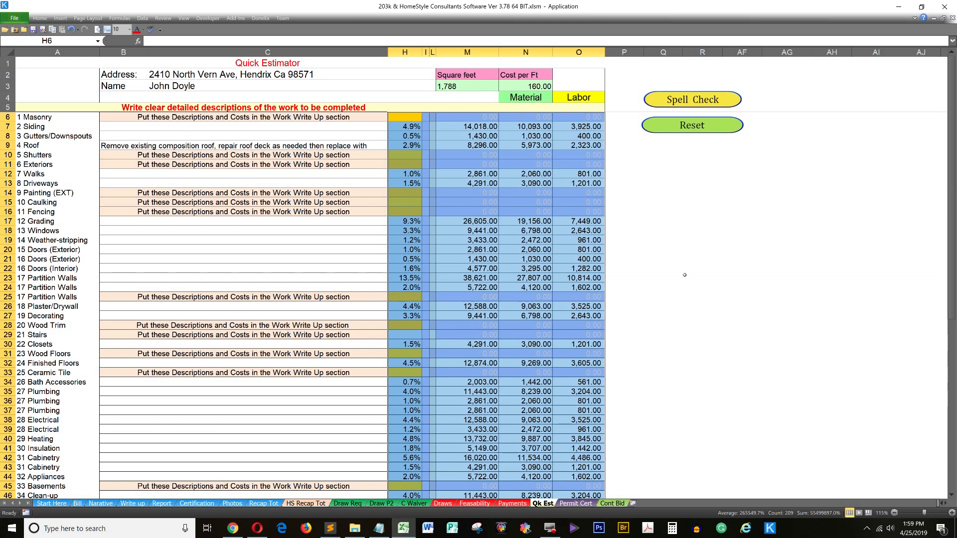
left_click(687, 271)
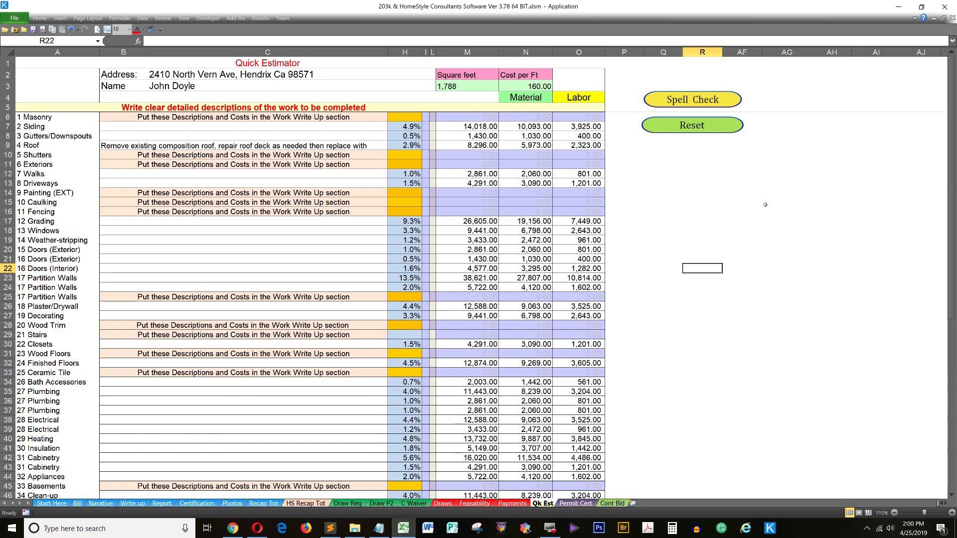
Step: View the Rehabilitation Loan Permit Certification form on the Permit Cert sheet
left_click(576, 504)
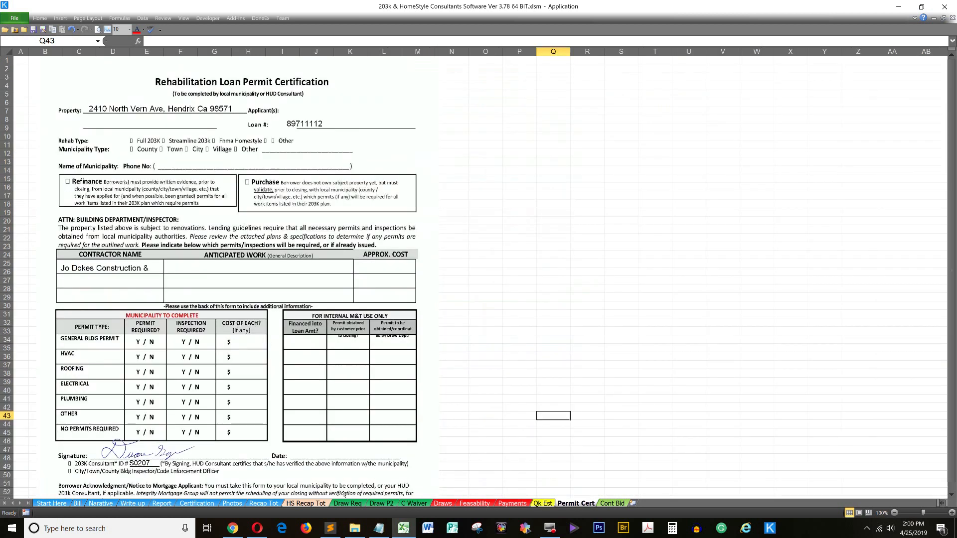
Step: Move the signature picture off the permit certification form and place it back on the Signature line
scroll(367, 232, "down", 2)
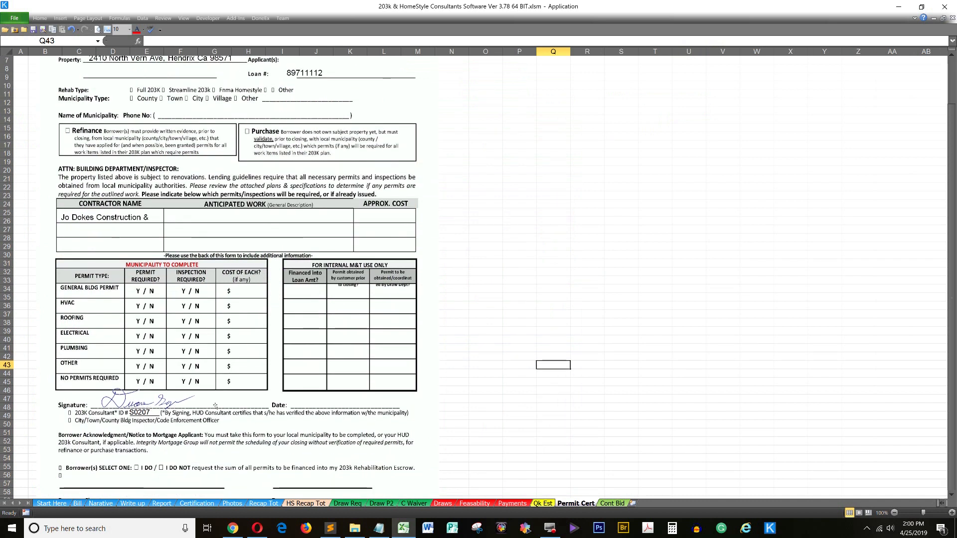
mouse_move(131, 409)
left_mouse_down()
mouse_move(381, 374)
mouse_move(499, 259)
mouse_move(506, 236)
left_mouse_up()
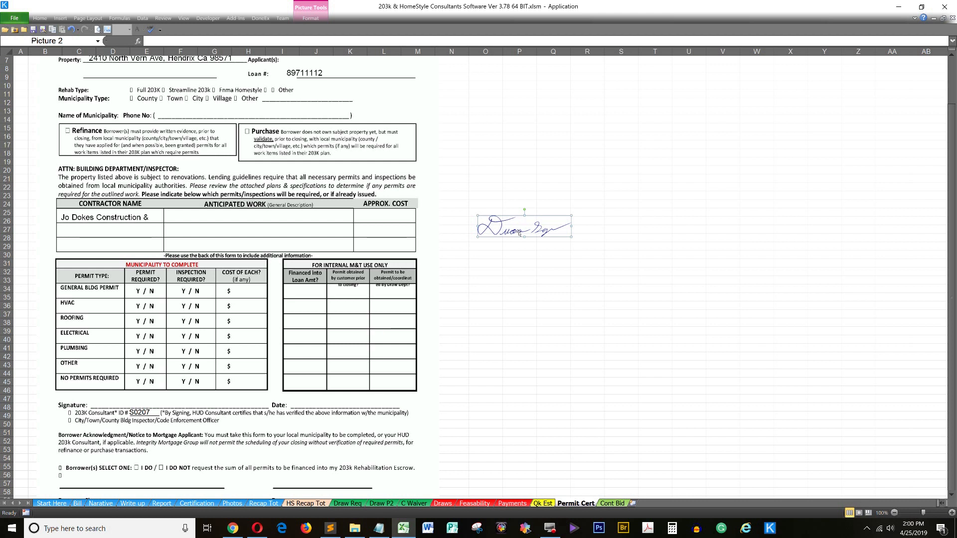
mouse_move(518, 227)
left_mouse_down()
mouse_move(414, 311)
mouse_move(146, 399)
left_mouse_up()
mouse_move(146, 399)
left_mouse_down()
mouse_move(135, 401)
mouse_move(143, 401)
left_mouse_up()
left_click(591, 363)
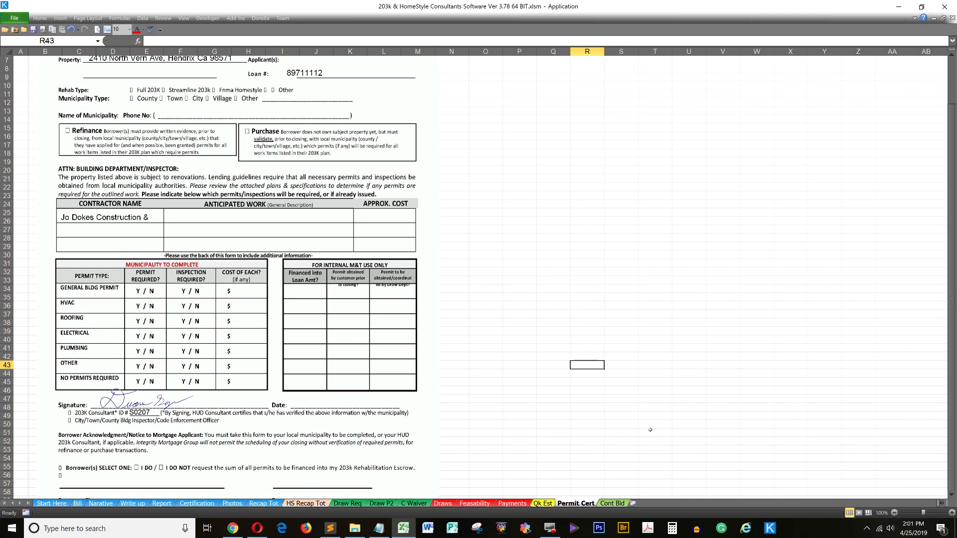
Step: View the Contractors Material and Labor form on the Cont Bid sheet from its header to the grand totals
left_click(612, 503)
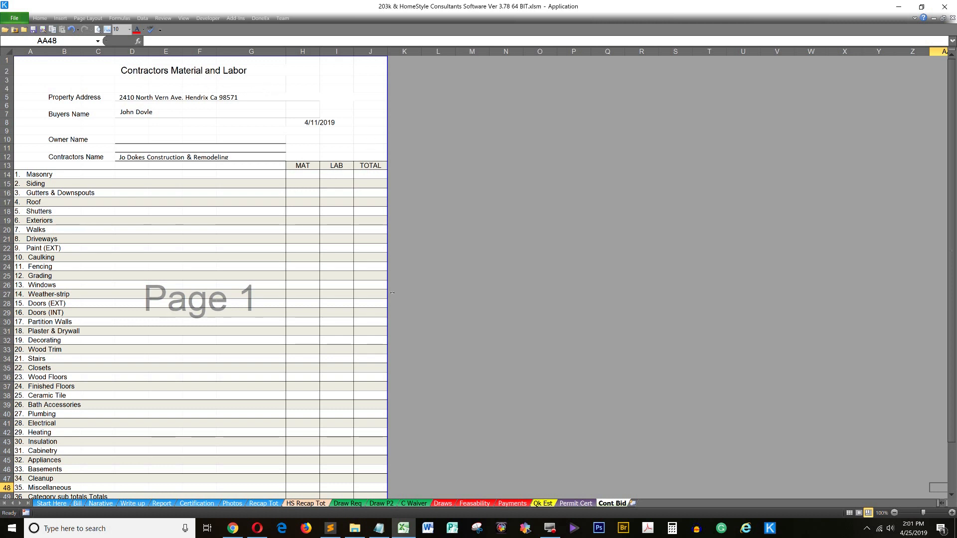
scroll(451, 307, "down", 4)
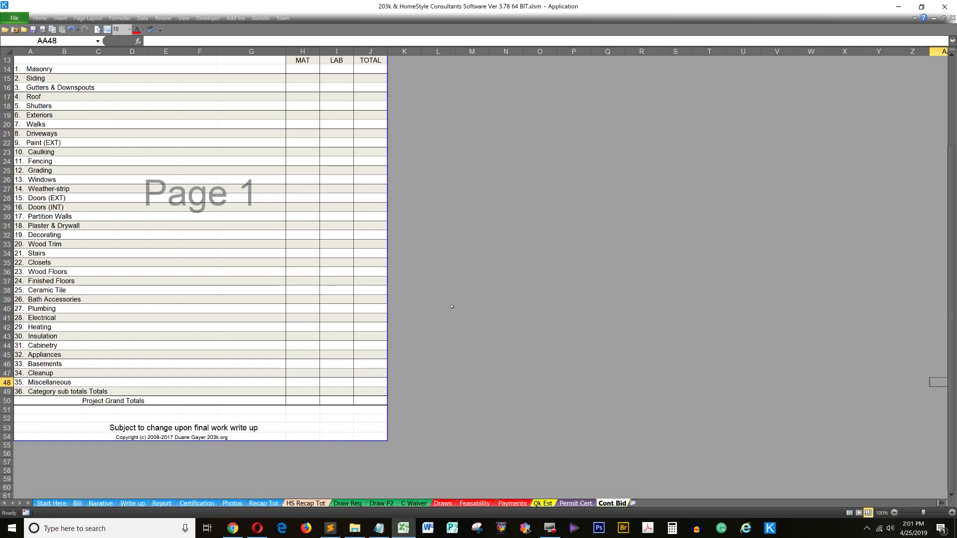
scroll(451, 307, "up", 4)
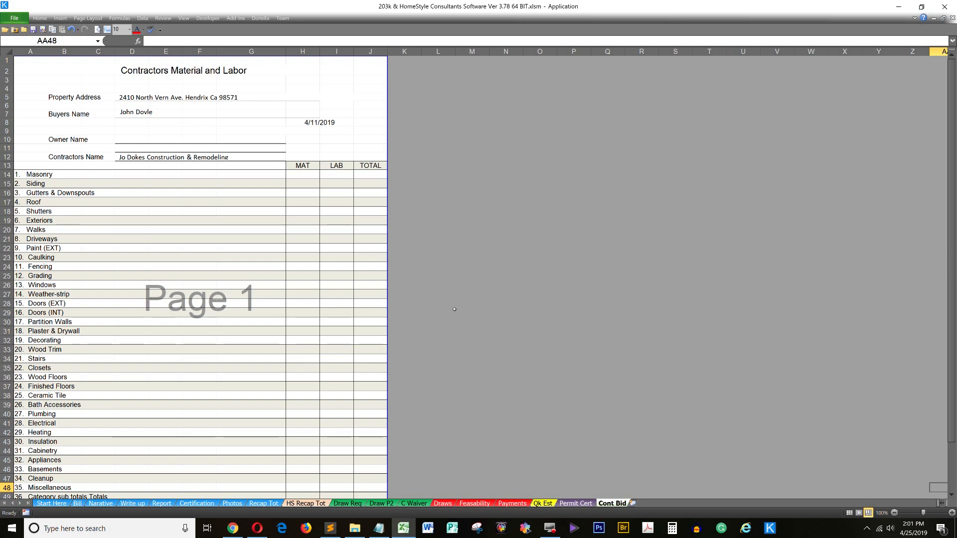
Step: Review the Start Here sheet from the property details to the Fees Approved by HUD
left_click(50, 503)
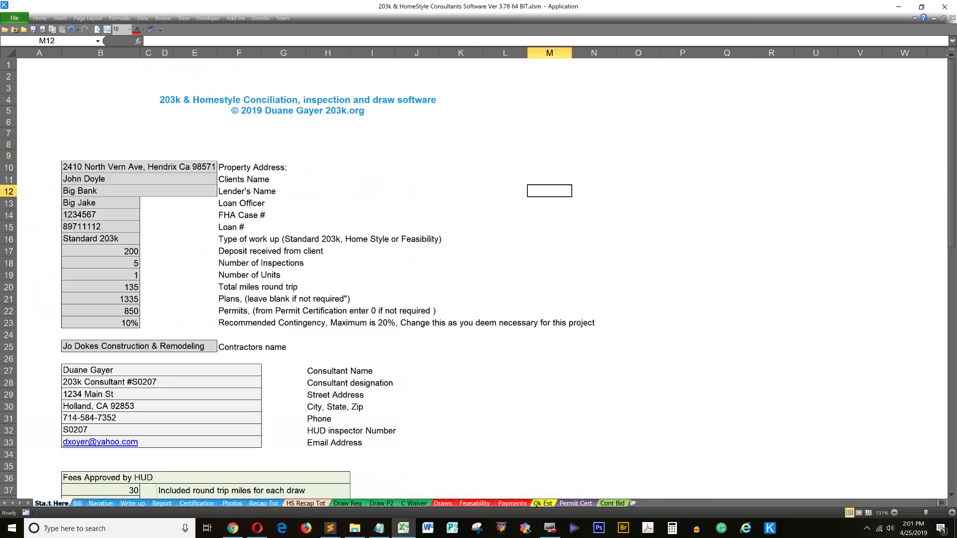
scroll(454, 409, "down", 4)
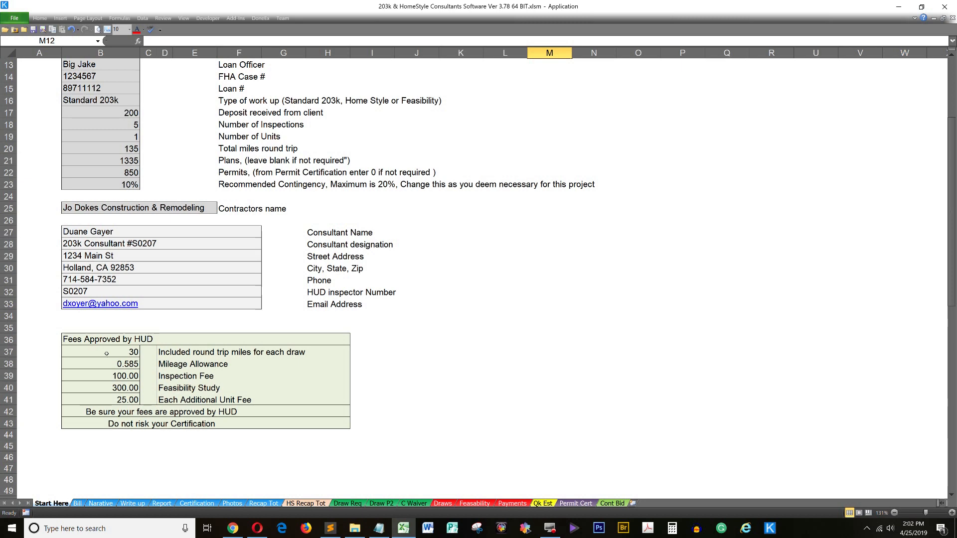
scroll(168, 260, "up", 4)
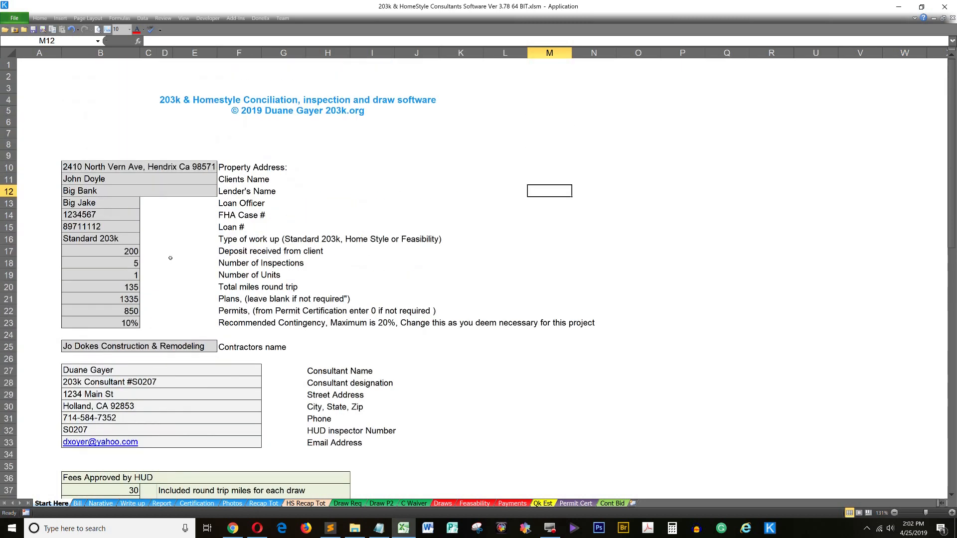
Step: Set the type of work up to Feasibility Study on the Start Here sheet
left_click(141, 240)
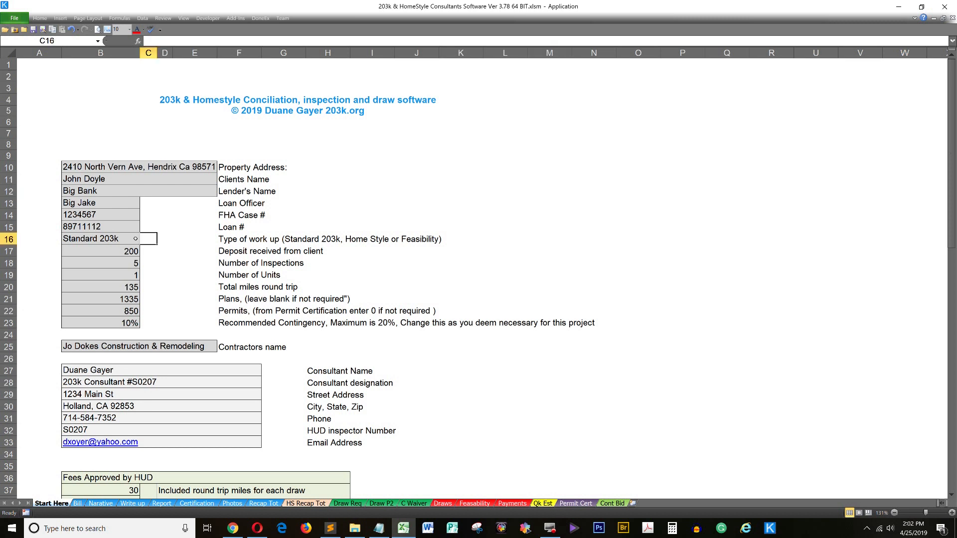
left_click(140, 240)
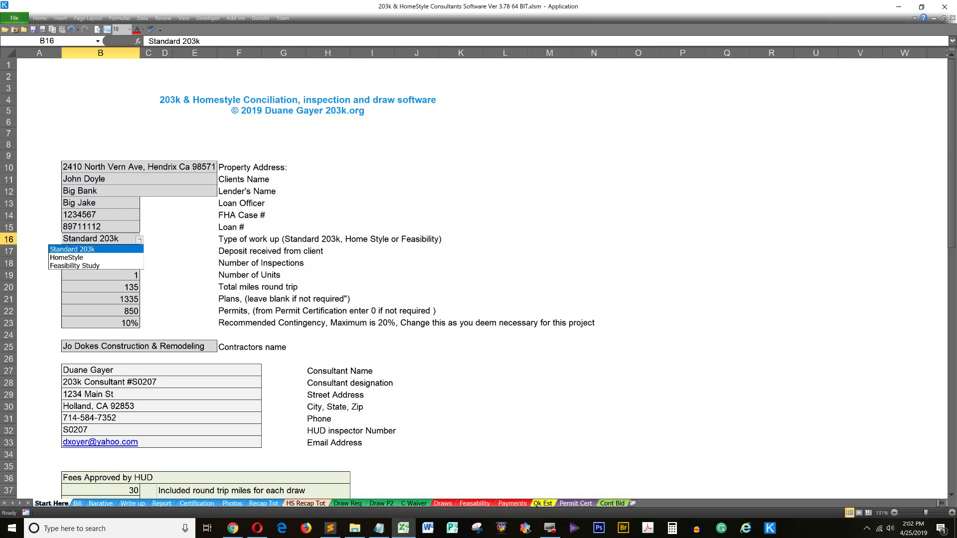
left_click(89, 266)
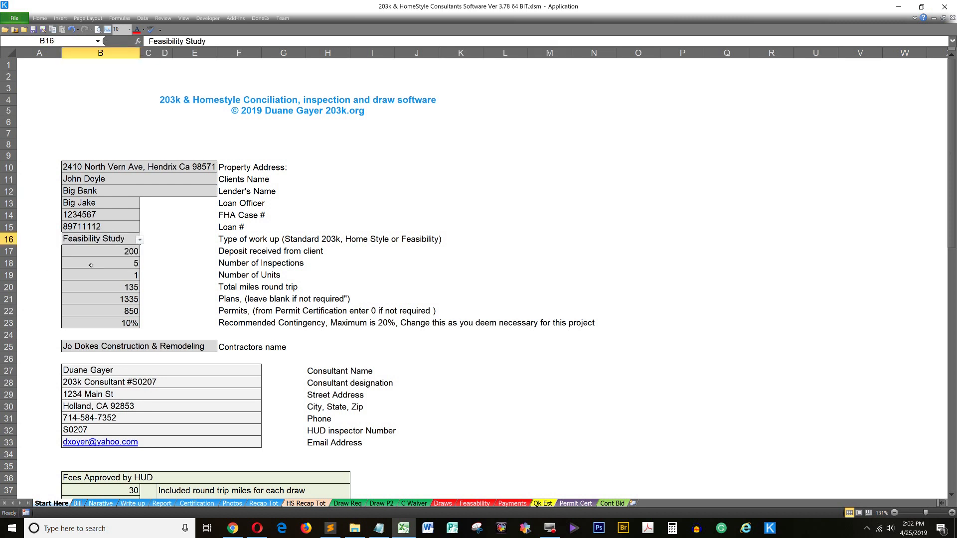
left_click(502, 403)
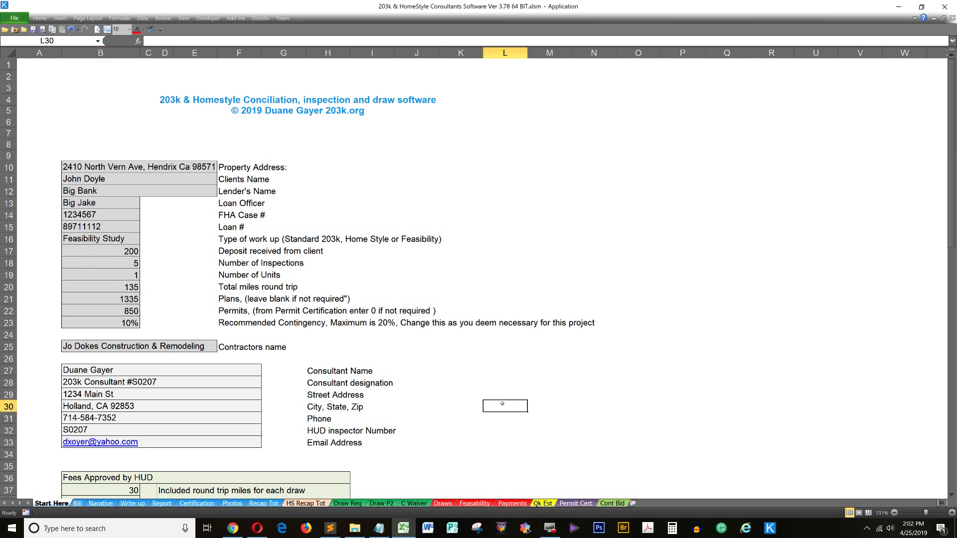
Step: Check the feasibility study fee on the Bill sheet and unhide the Quick Estimator and work columns on the Write up sheet
scroll(132, 487, "down", 3)
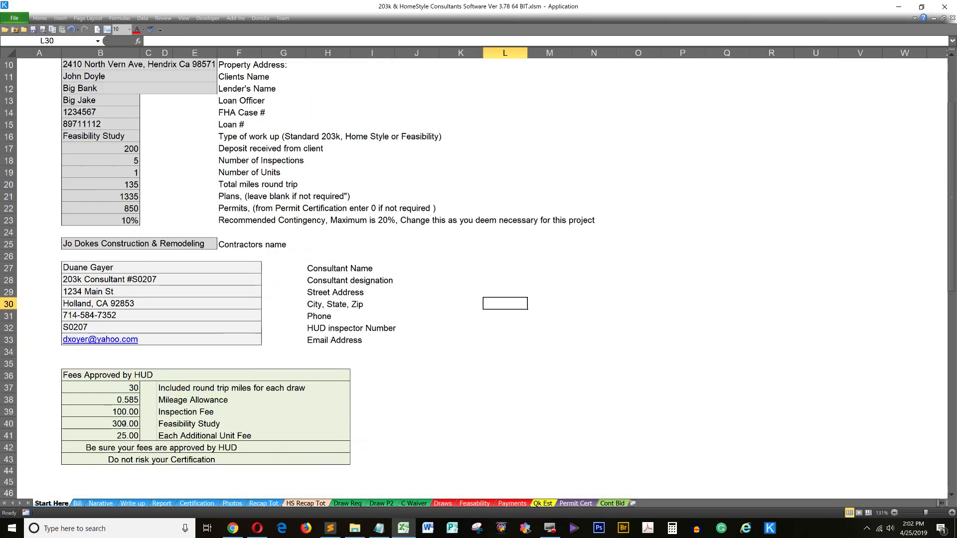
left_click(78, 504)
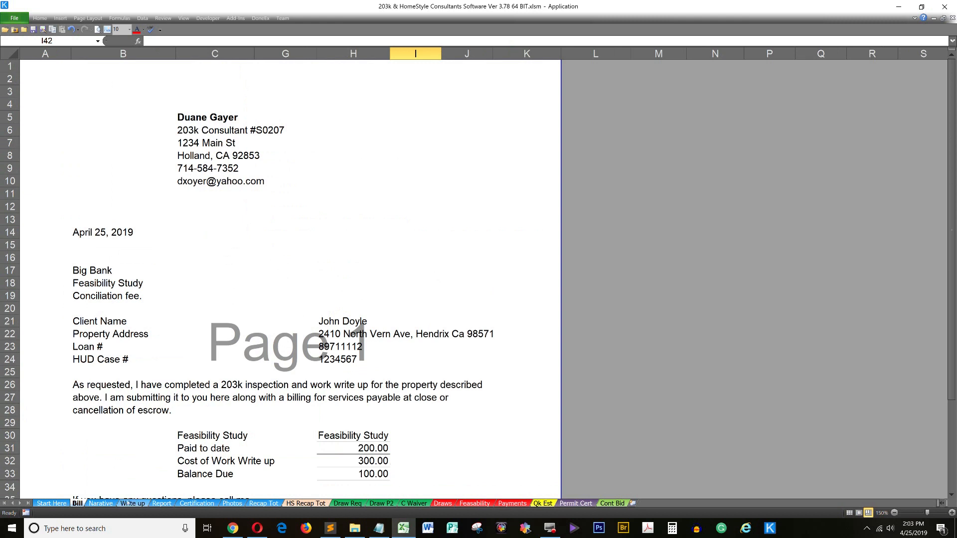
left_click(130, 503)
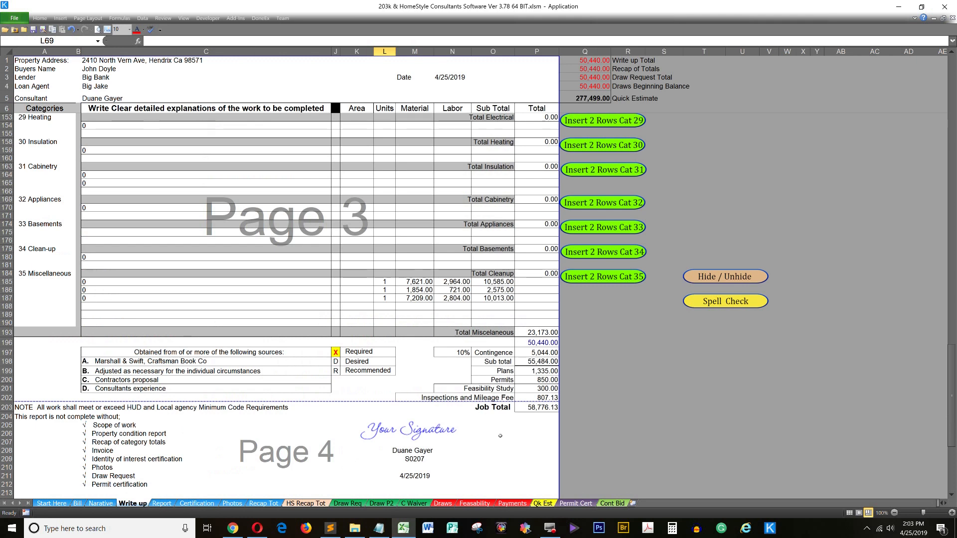
left_click(729, 276)
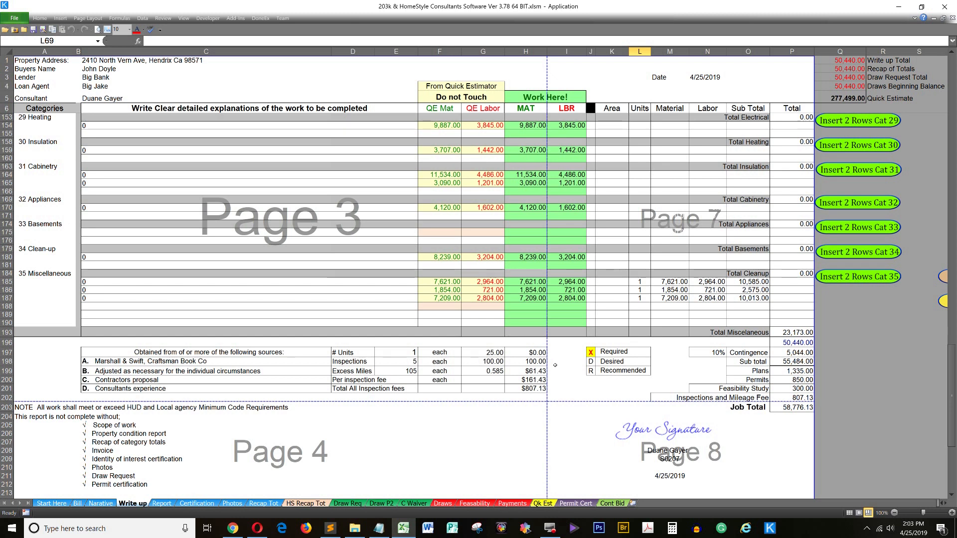
Step: On the Start Here sheet set units to 3, inspections to 2 and round-trip miles to 90, and check the fees on the Write up sheet
left_click(51, 503)
left_click(129, 162)
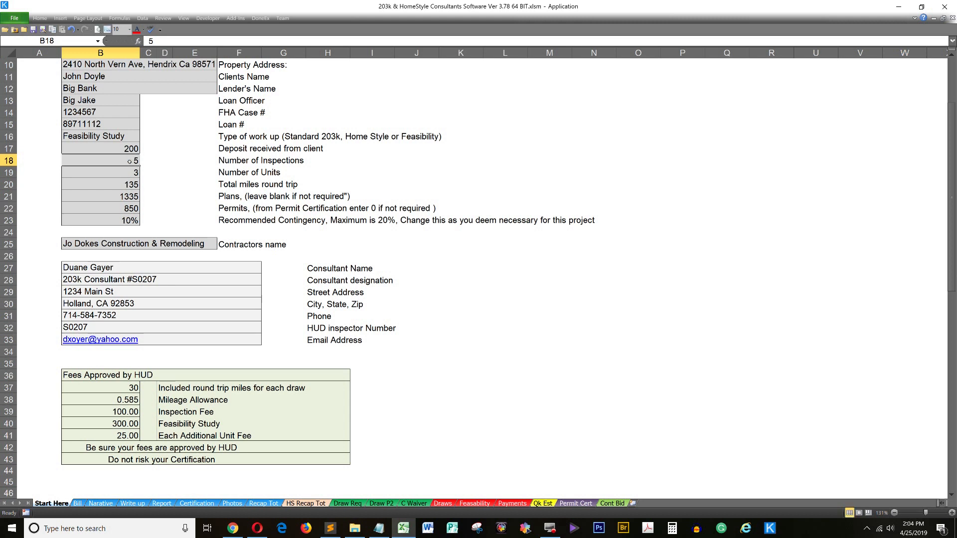
type("2")
left_click(129, 184)
type("90")
key("Return")
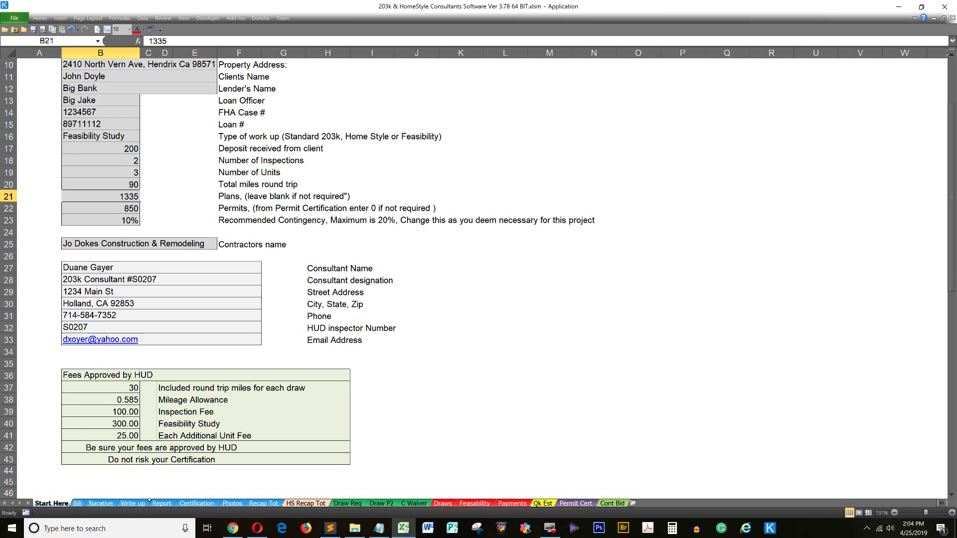
left_click(132, 504)
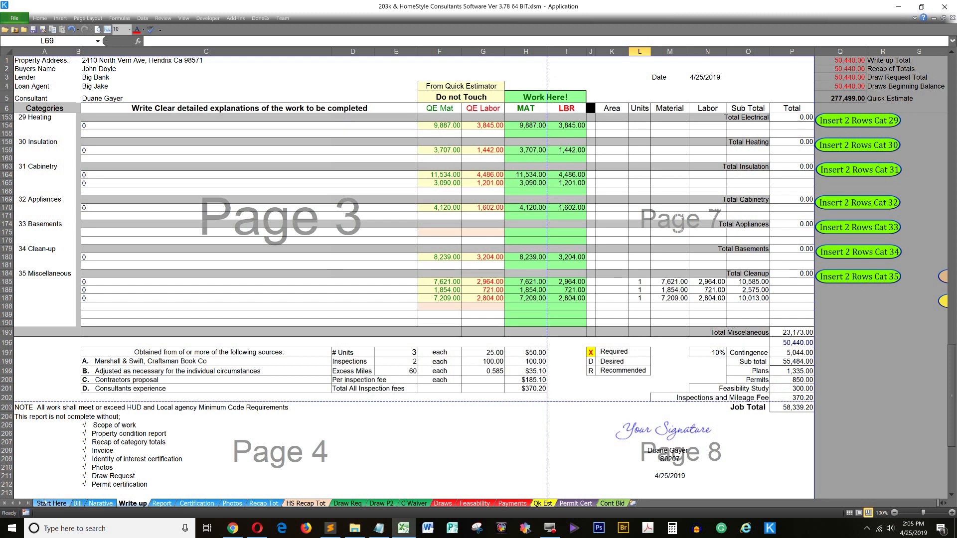
Step: Set the type of work up to HomeStyle on the Start Here sheet and check the fee on the Write up sheet
left_click(44, 503)
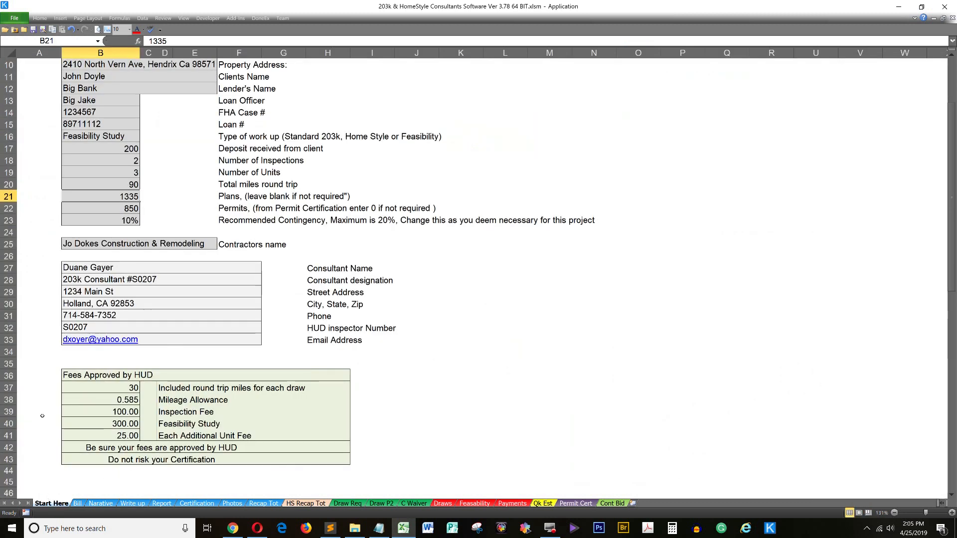
left_click(137, 138)
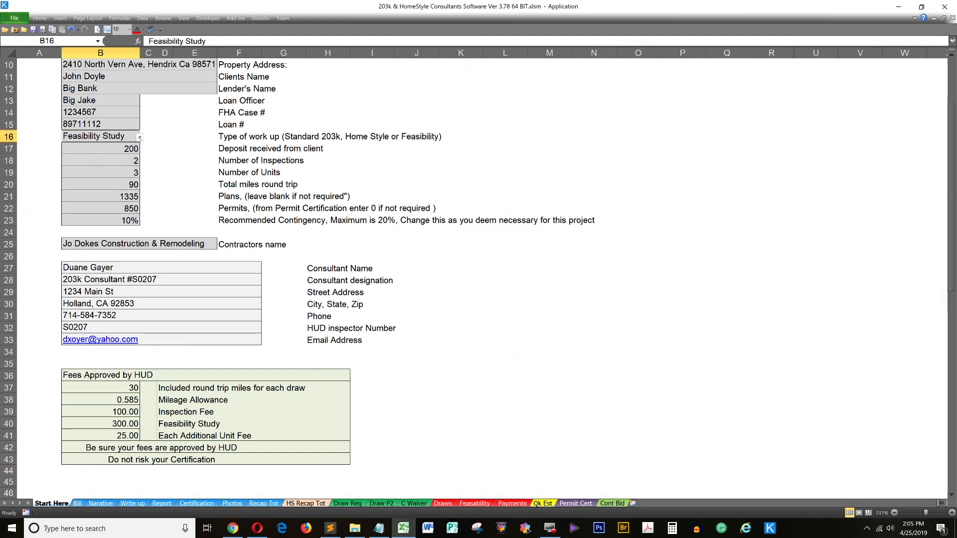
left_click(140, 137)
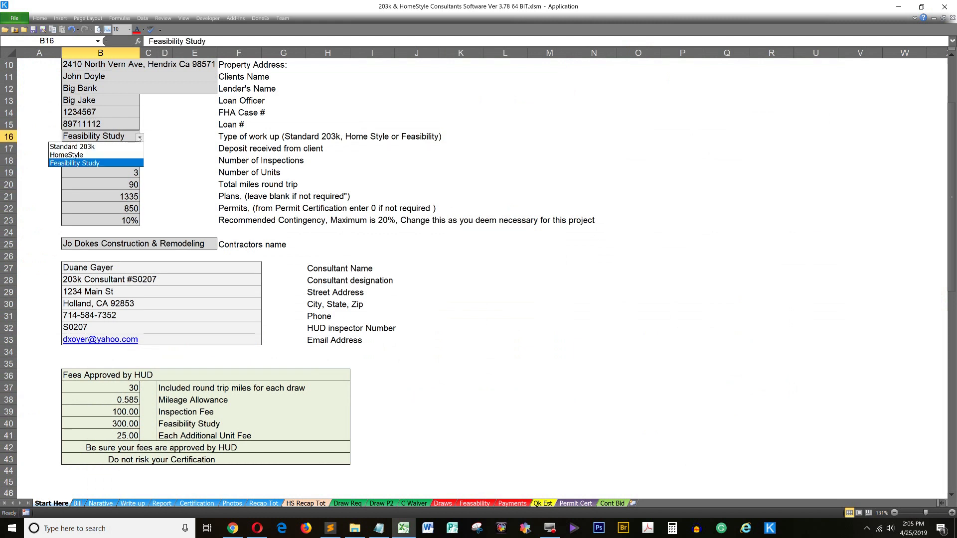
left_click(74, 155)
left_click(132, 504)
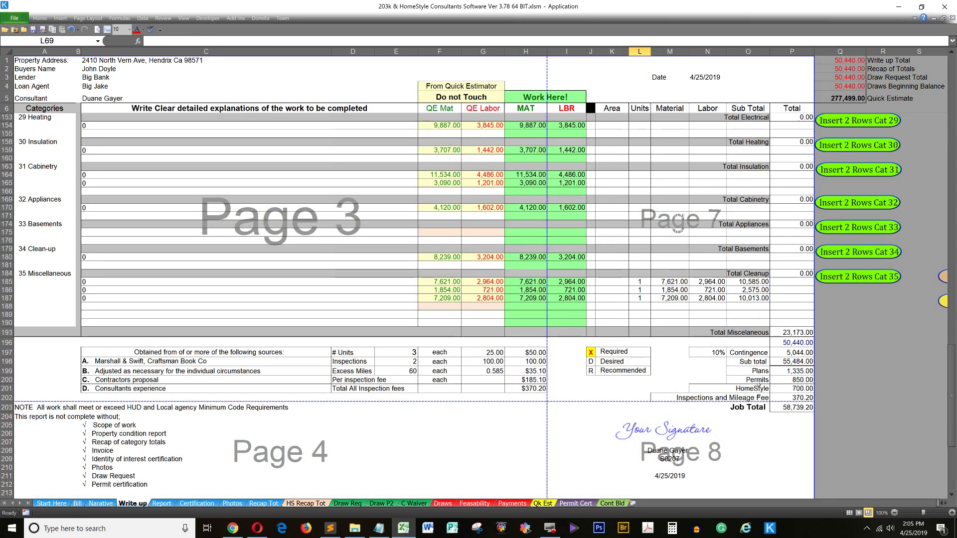
Step: Enter 1 unit on the first line of category 31 Cabinetry in the Write up sheet and undo the entry
scroll(786, 394, "up", 3)
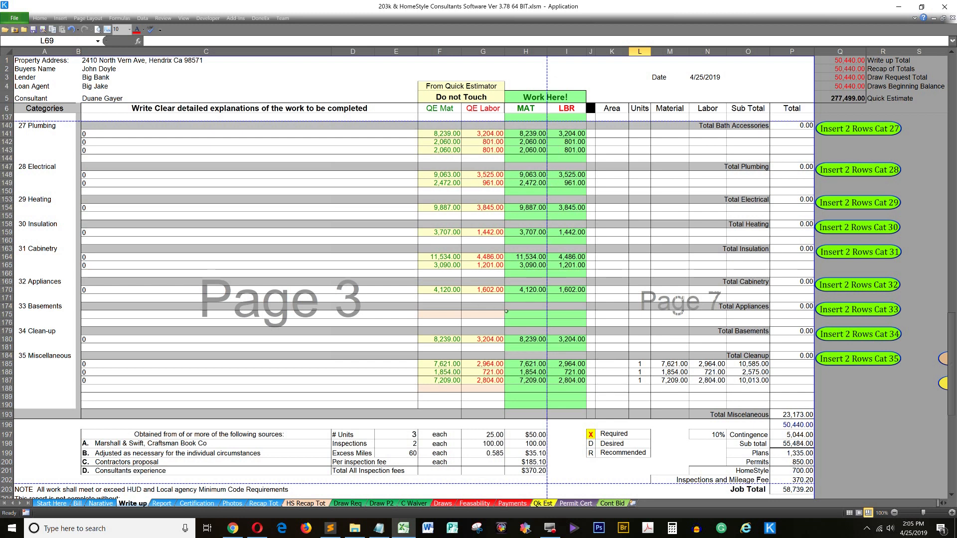
left_click(641, 259)
type("1")
key("Return")
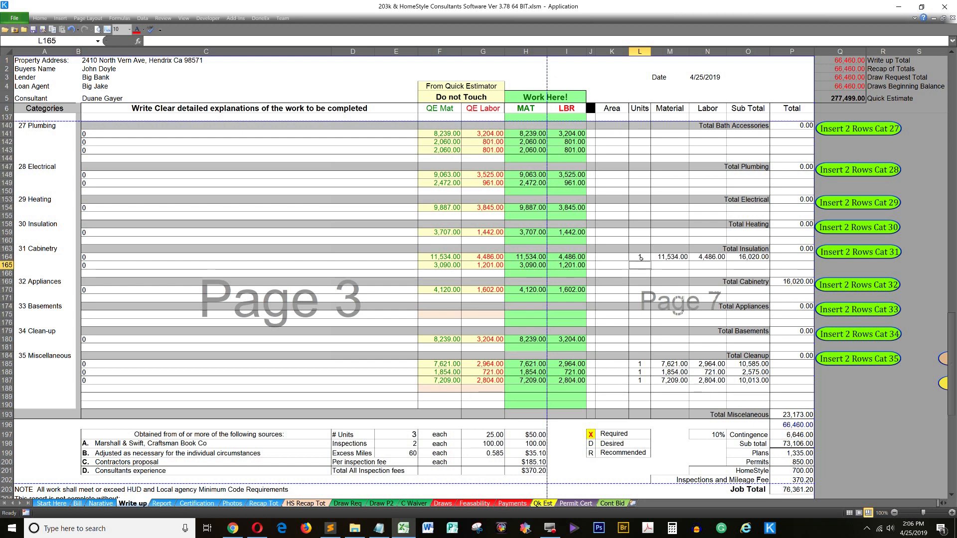
key("ctrl+z")
Step: Insert two extra rows in category 4 Roof of the Write up sheet and remove them again
scroll(150, 268, "up", 9)
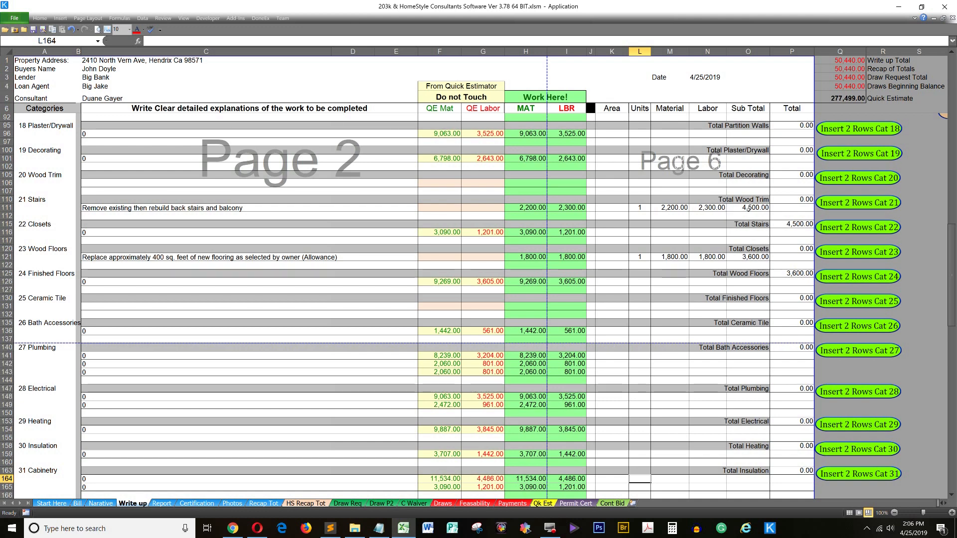
scroll(665, 292, "up", 10)
scroll(665, 292, "up", 10)
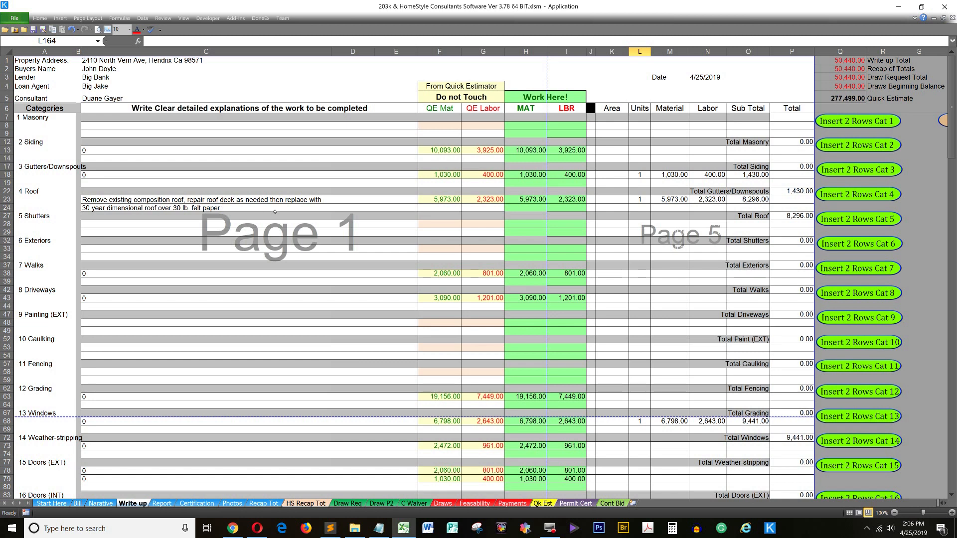
left_click(857, 193)
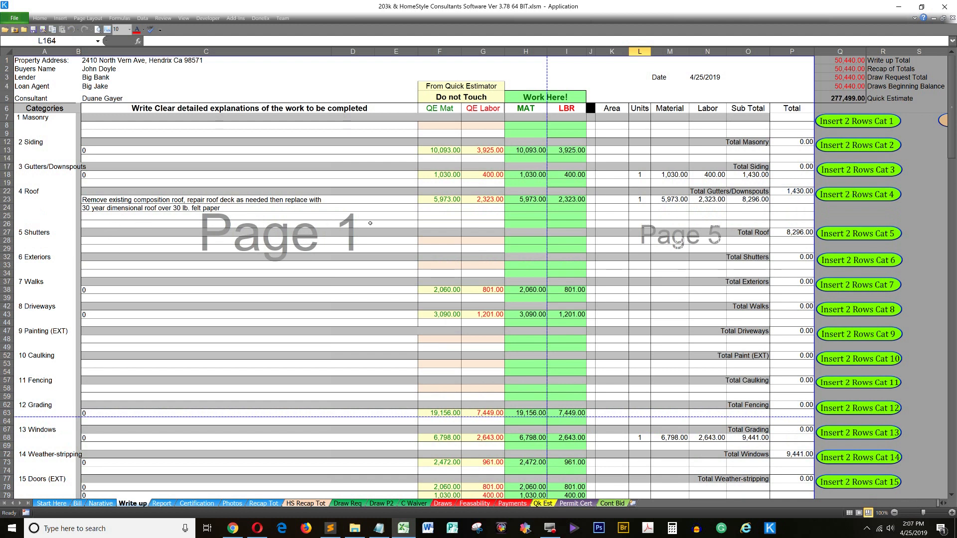
left_click(862, 195)
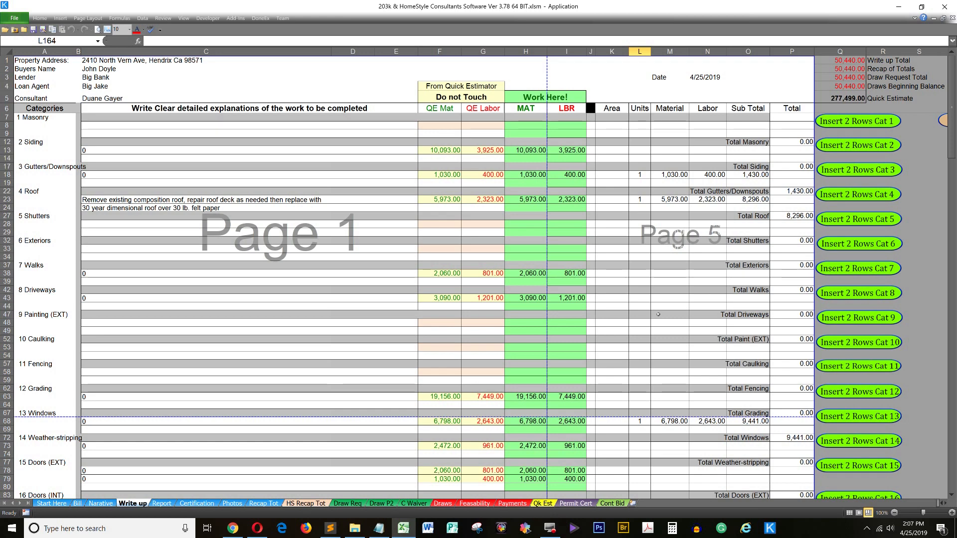
Step: Hide the Quick Estimator and work columns on the Write up sheet and page through its print preview to page 4
scroll(658, 315, "down", 20)
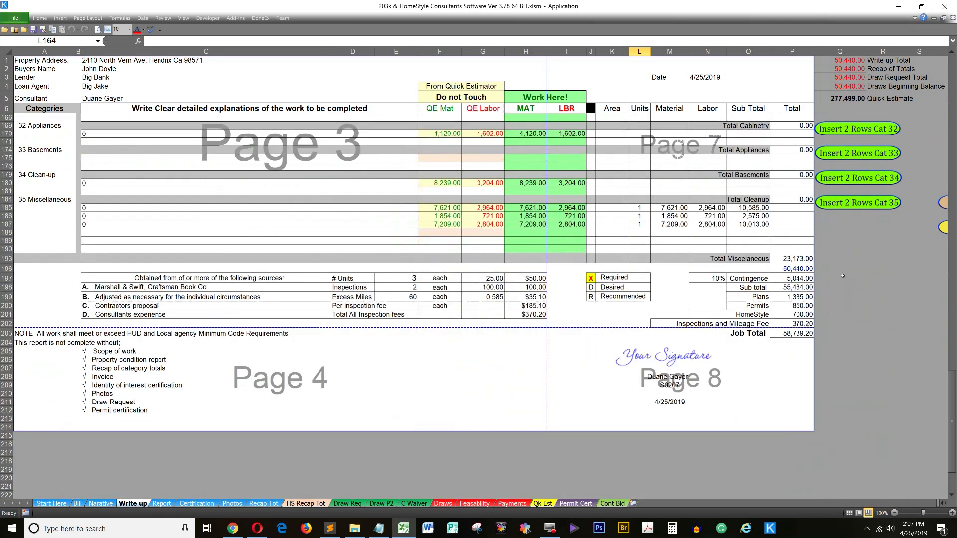
left_click(944, 202)
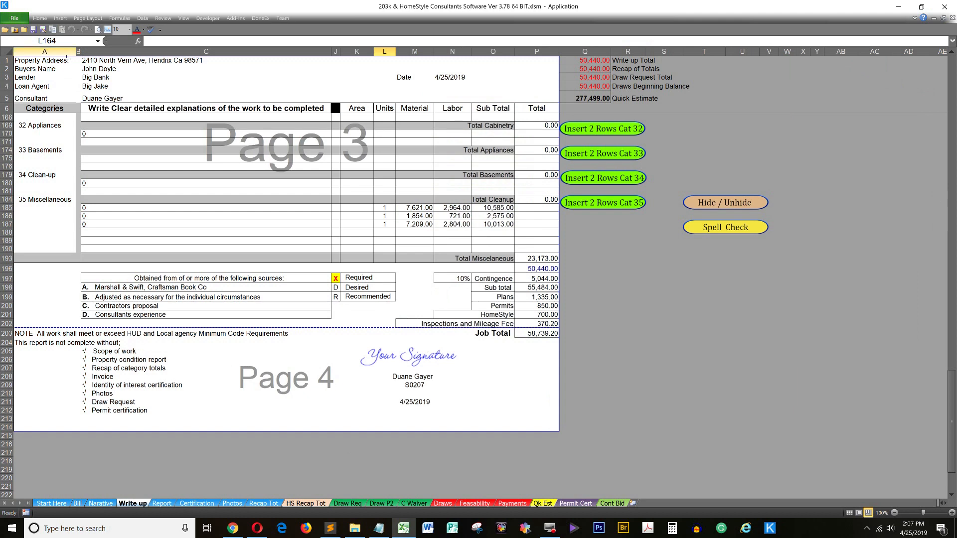
key("ctrl+p")
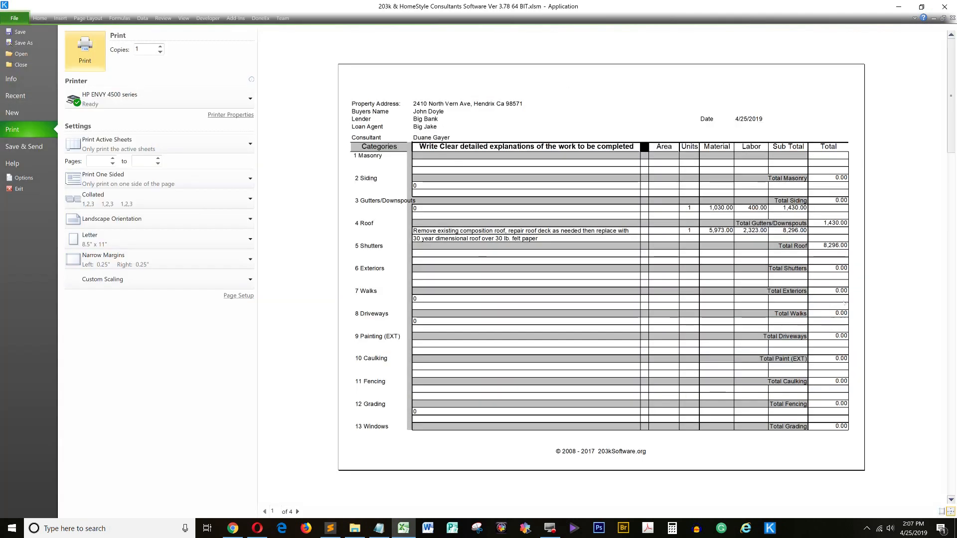
left_click(297, 511)
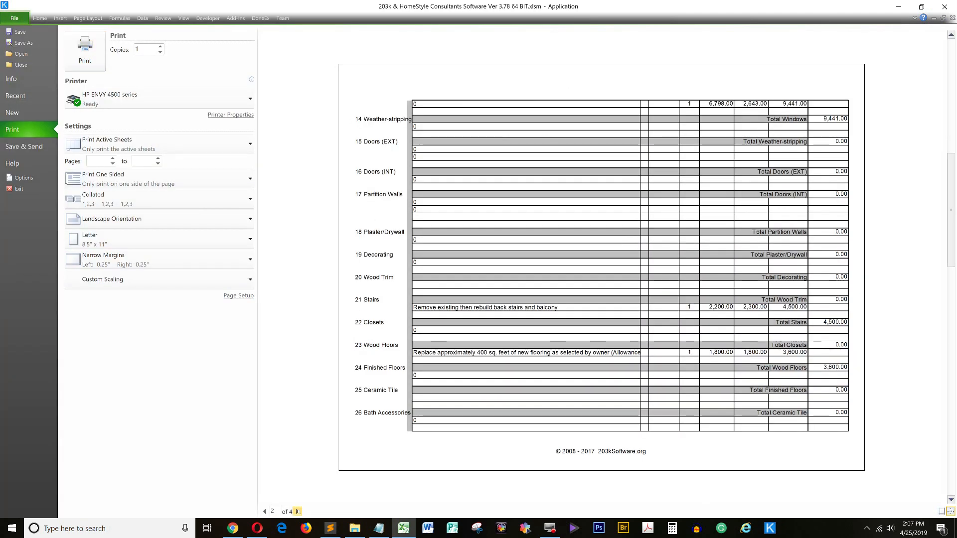
left_click(298, 511)
left_click(298, 512)
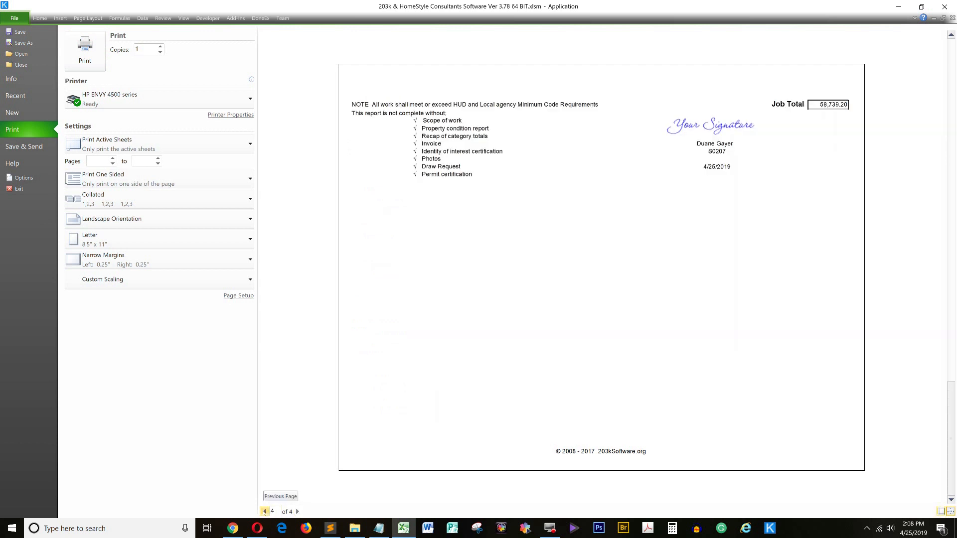
Step: Page back through the Write up print preview to page 1 and save the workbook
left_click(264, 512)
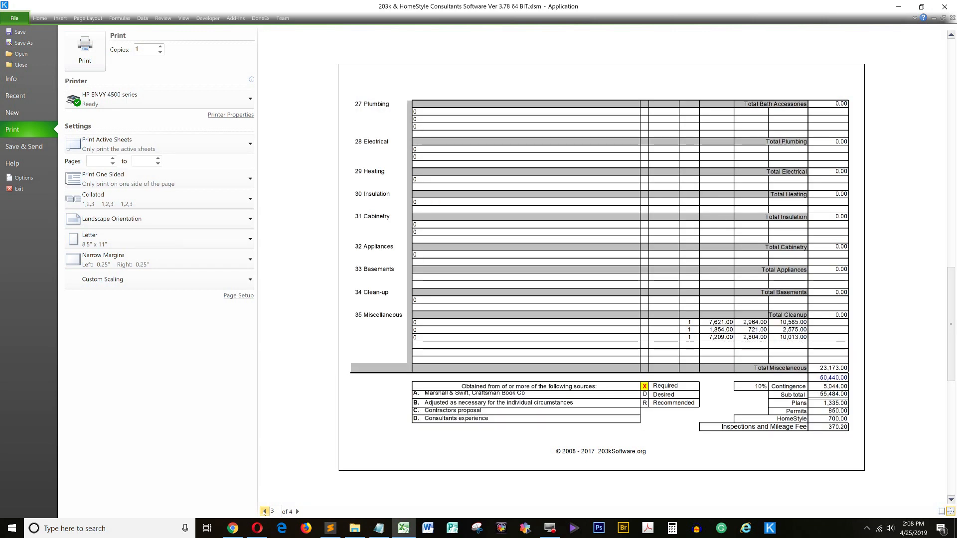
left_click(264, 512)
left_click(264, 511)
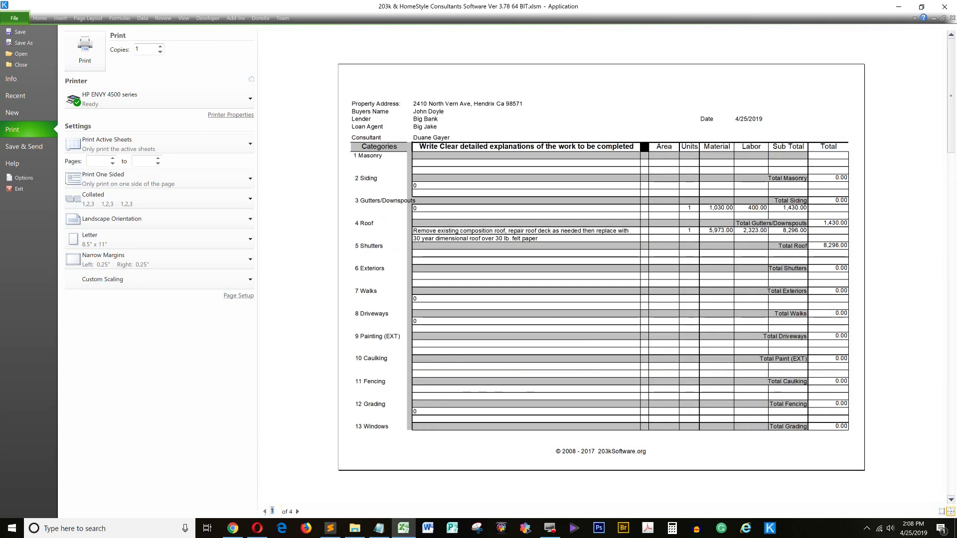
left_click(20, 31)
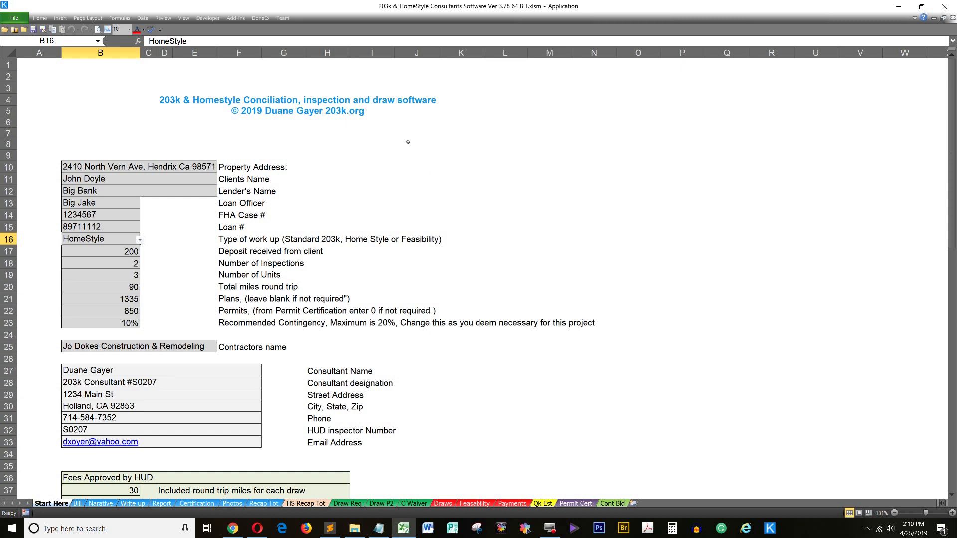
Step: Review the project inputs, consultant details and HUD-approved fees on the Start Here sheet
scroll(409, 144, "down", 1)
scroll(409, 143, "down", 4)
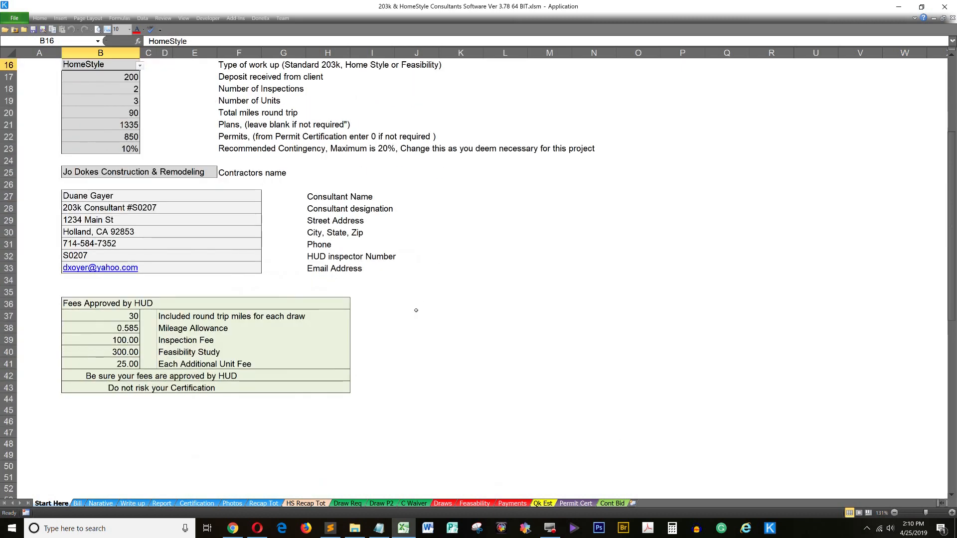
scroll(416, 310, "up", 5)
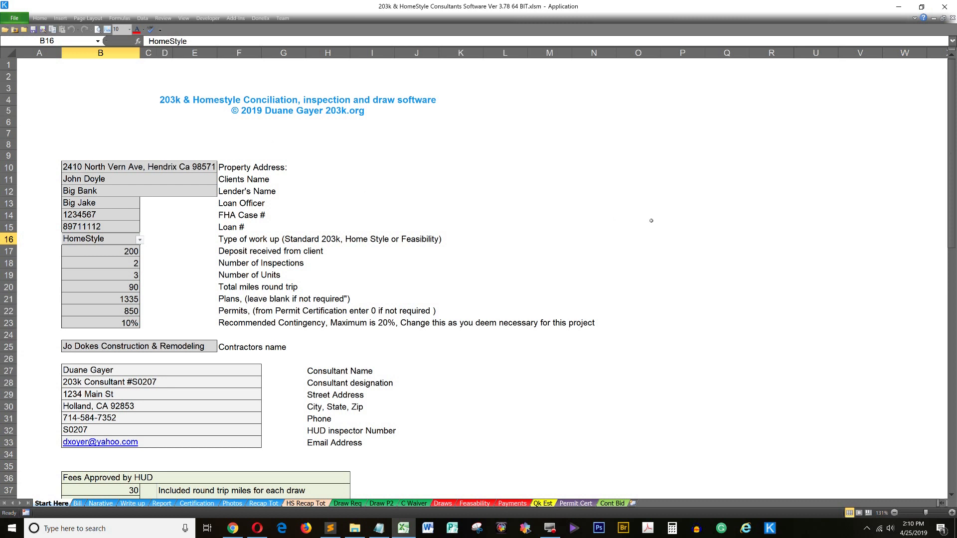
scroll(655, 221, "down", 2)
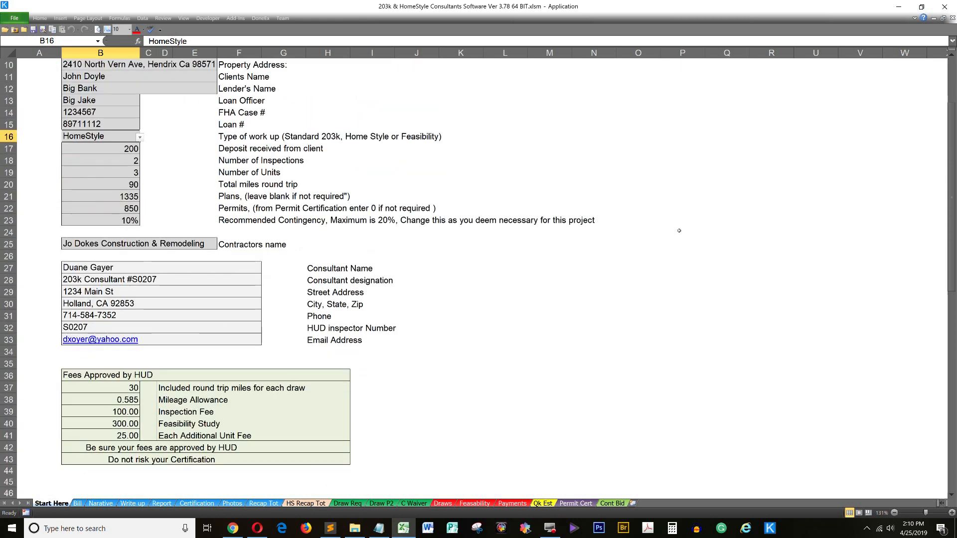
scroll(679, 230, "up", 2)
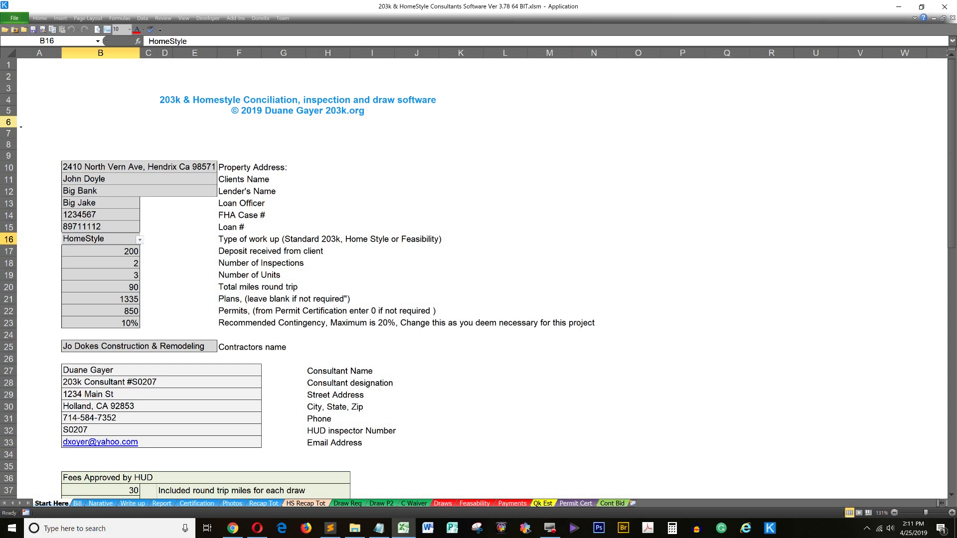
left_click(5, 125)
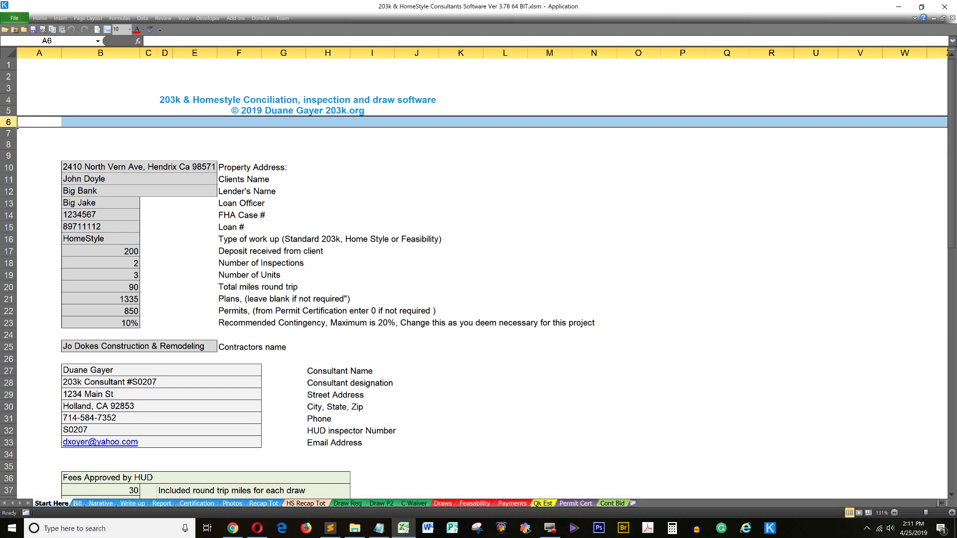
left_click(30, 132)
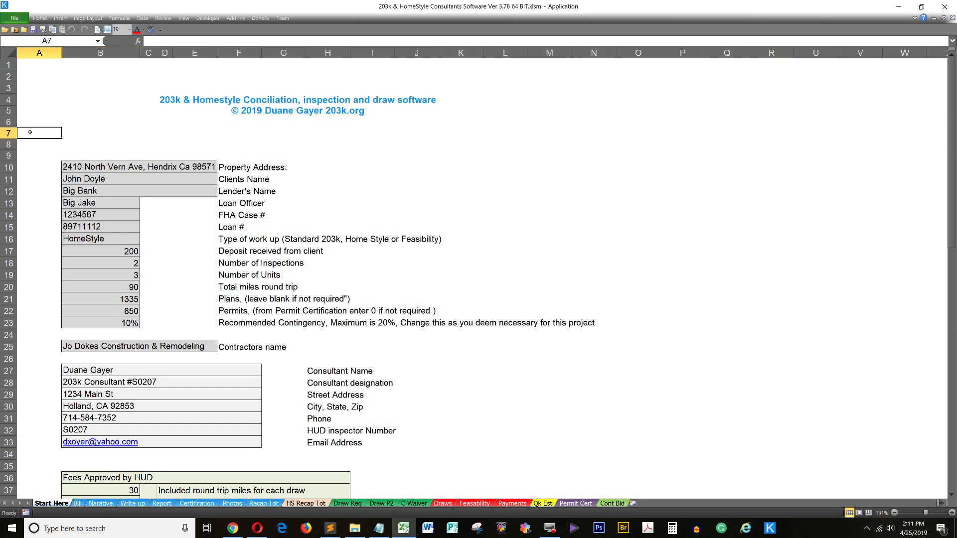
left_click(68, 132)
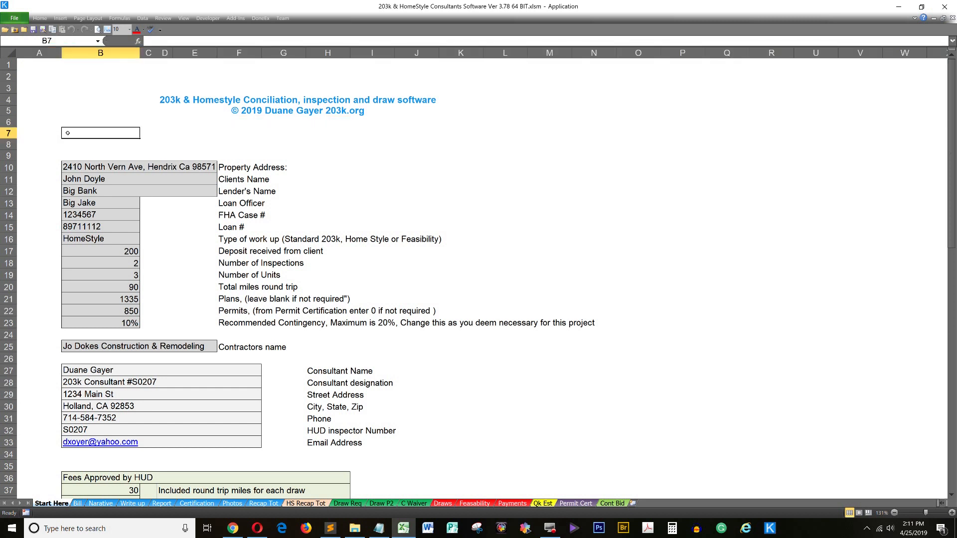